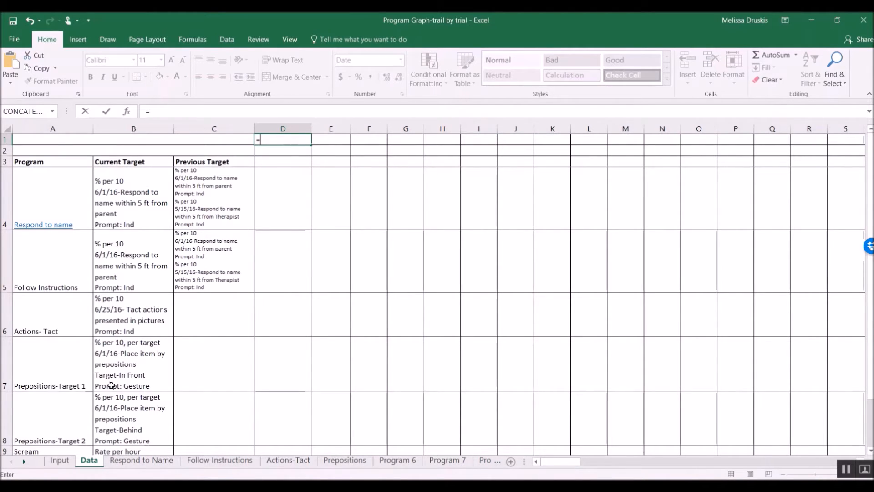
Step: Complete the formula in D1 of the Data sheet with a reference to cell B2 of the Input sheet
click(60, 460)
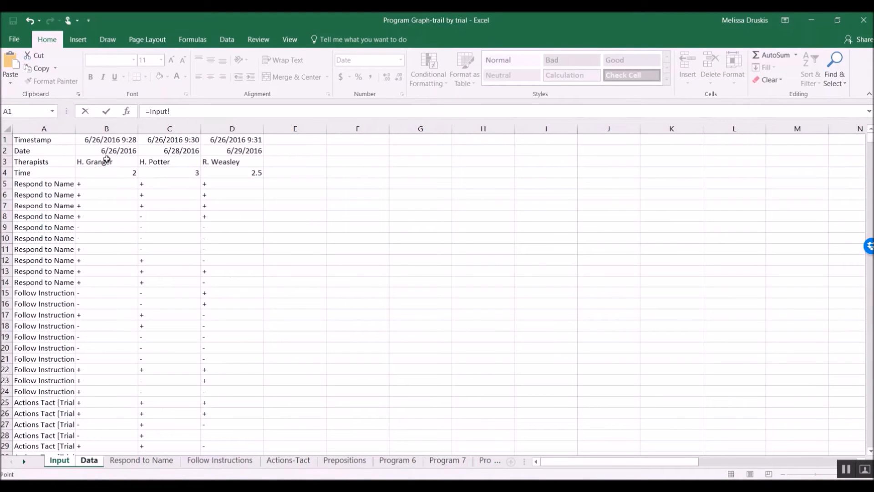
click(102, 154)
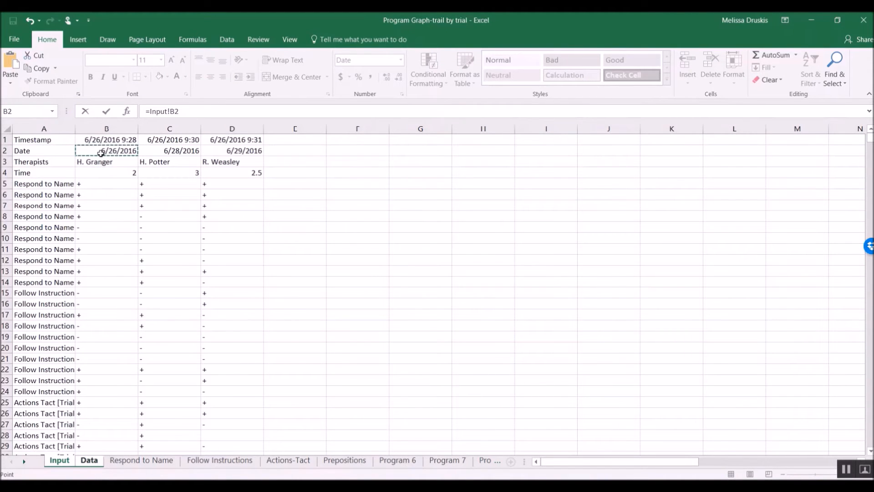
key(Return)
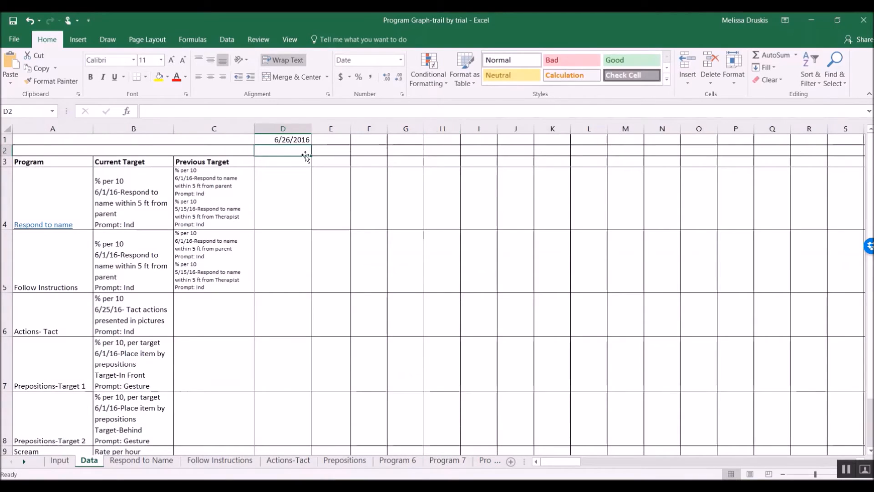
click(306, 140)
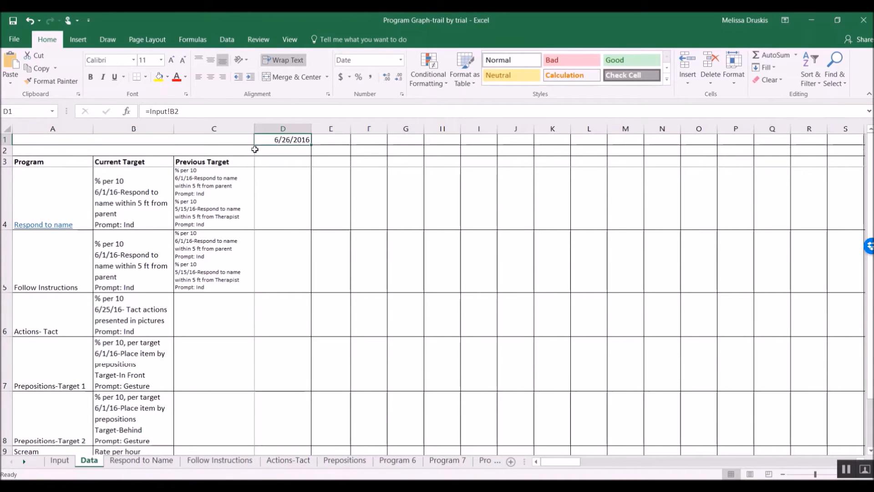
Step: Label the merged header cells in rows 1 and 2 as Date and Therapist
click(244, 139)
text(Date)
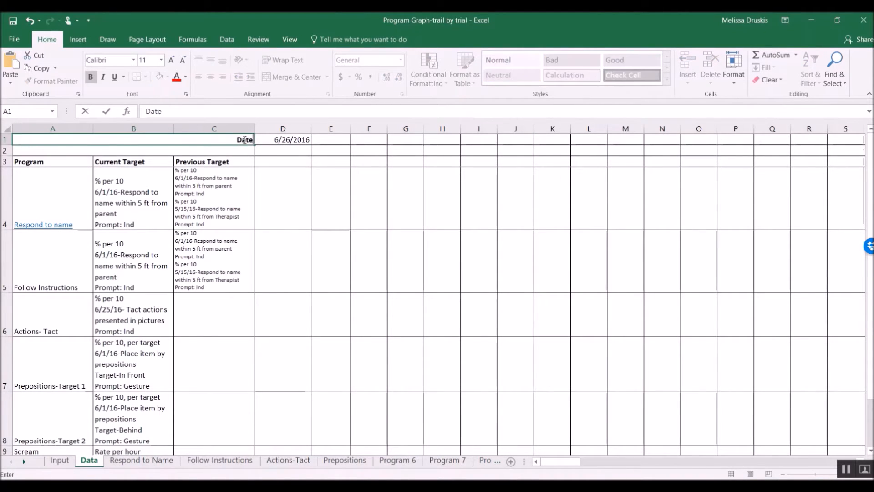
key(Return)
text(Therapist)
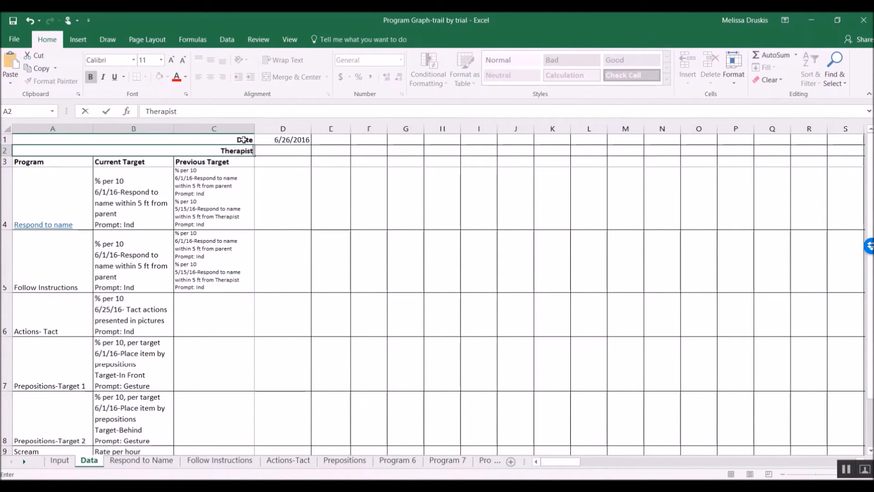
key(Return)
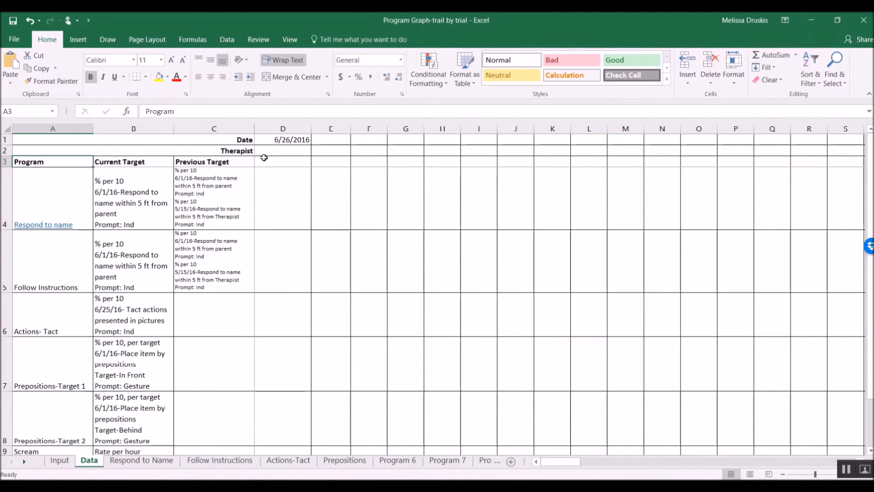
Step: Fill the D1 formula down to D3 so it pulls the therapist and time from the Input sheet
click(293, 143)
click(283, 152)
click(59, 460)
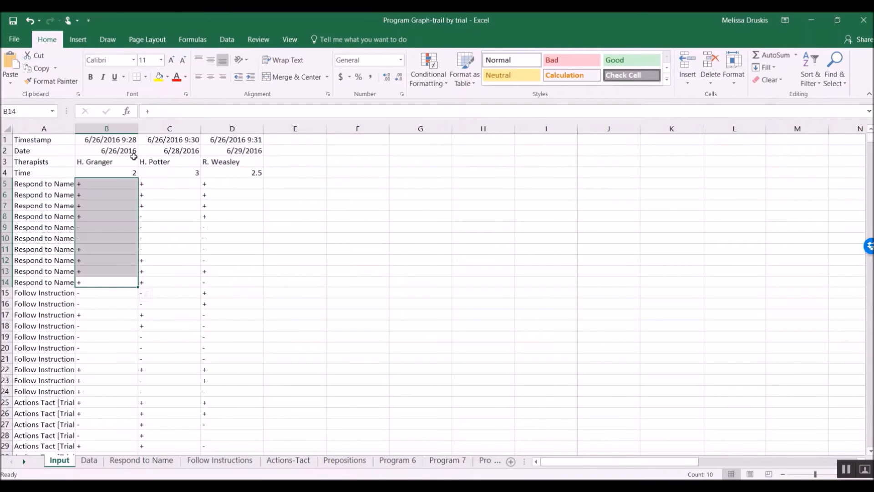
click(100, 172)
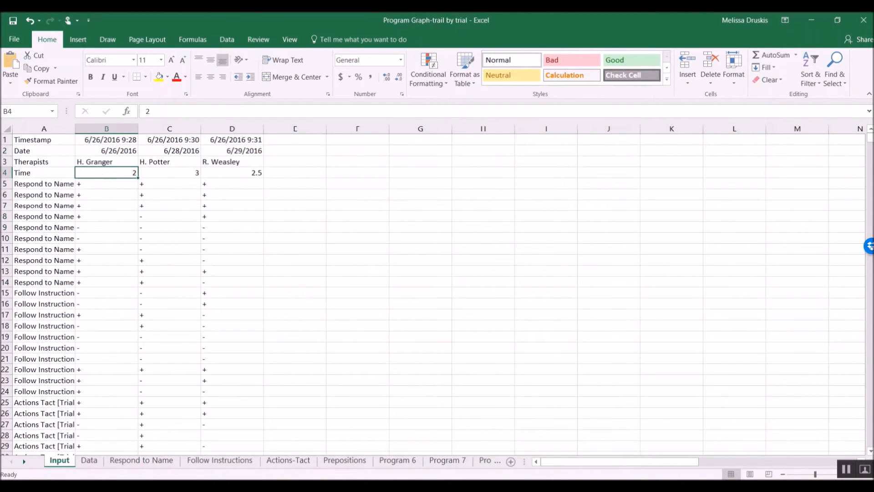
click(89, 459)
click(291, 140)
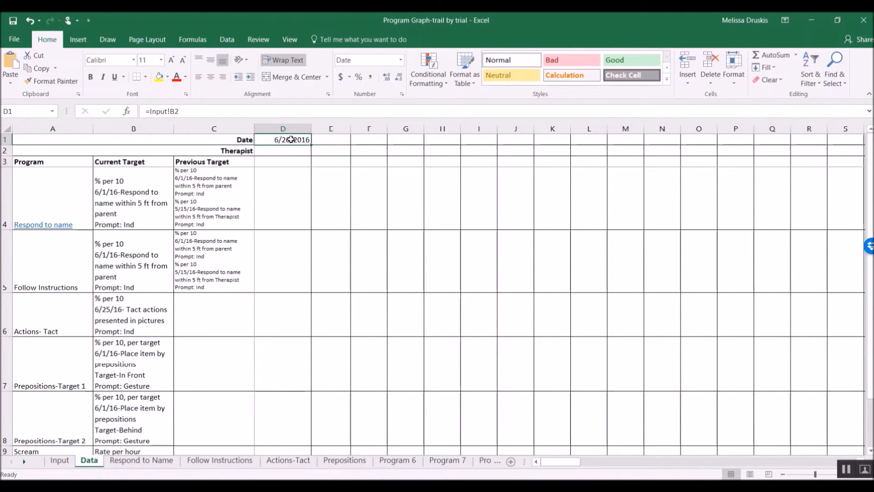
click(865, 471)
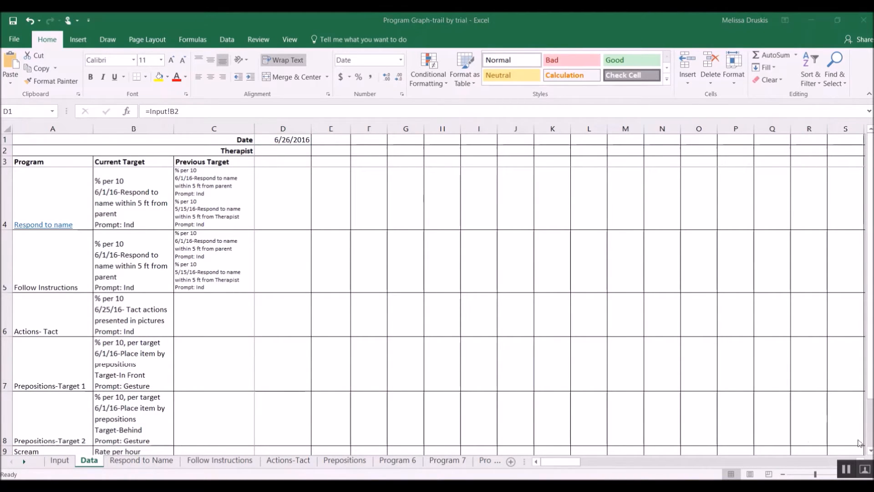
drag(816, 475, 825, 476)
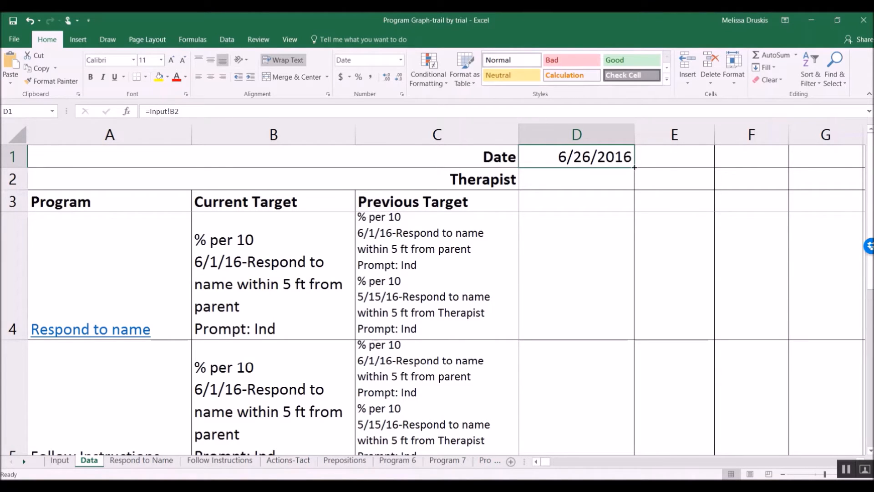
drag(636, 166, 633, 203)
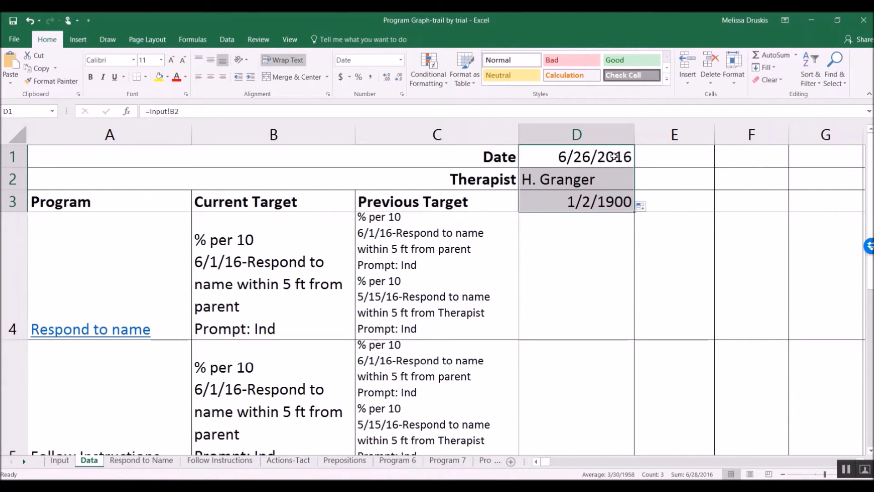
Step: Compare the linked cells with B2:B4 on the Input sheet, and extend the formulas to E1:E3 of the Data sheet
click(60, 461)
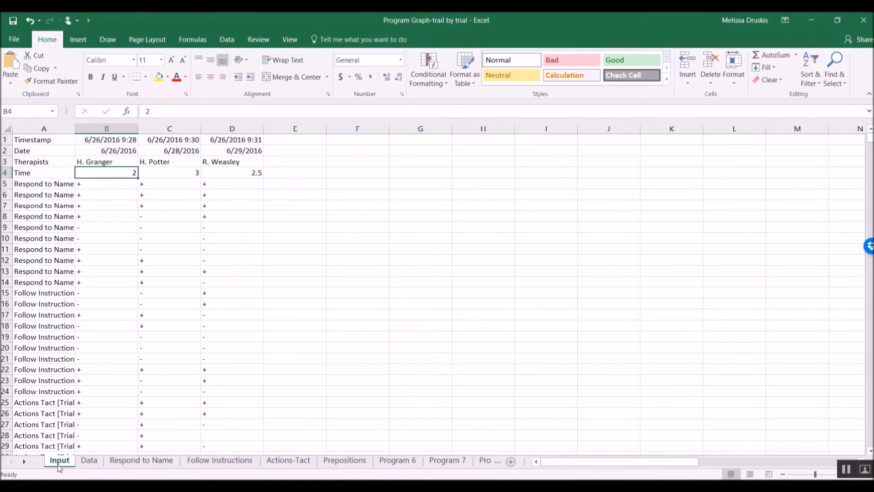
drag(107, 151, 108, 174)
click(89, 459)
click(606, 157)
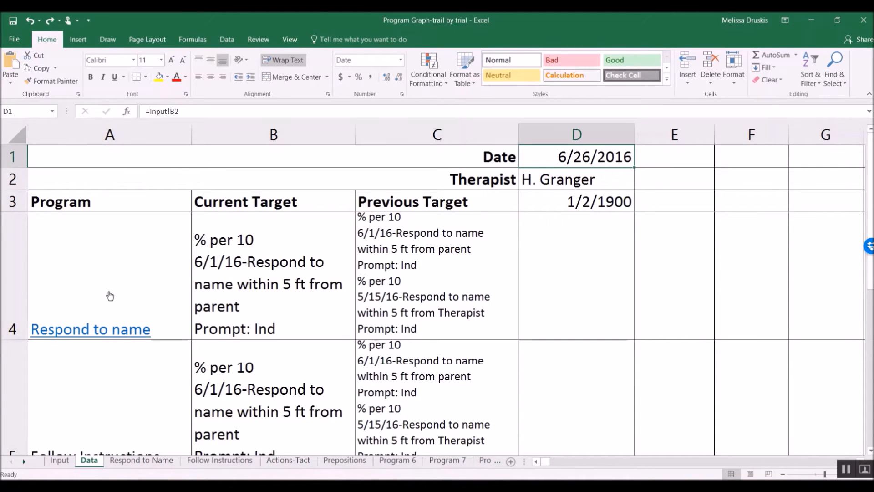
click(59, 460)
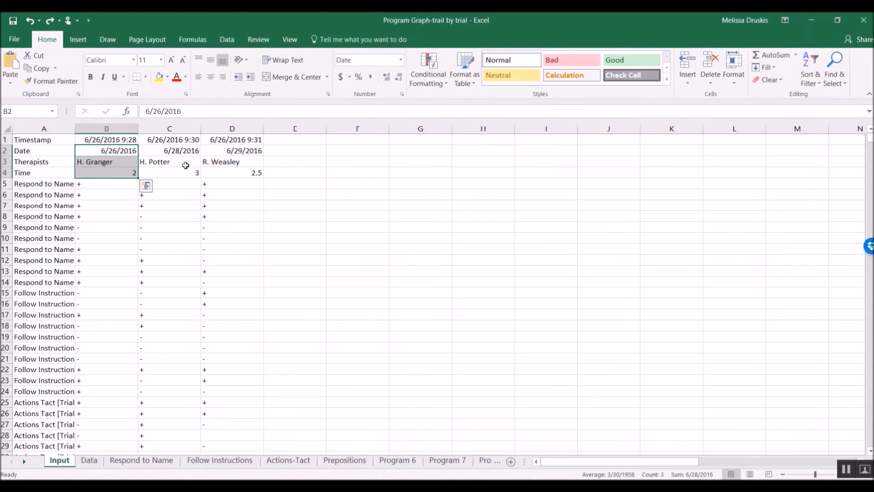
click(89, 460)
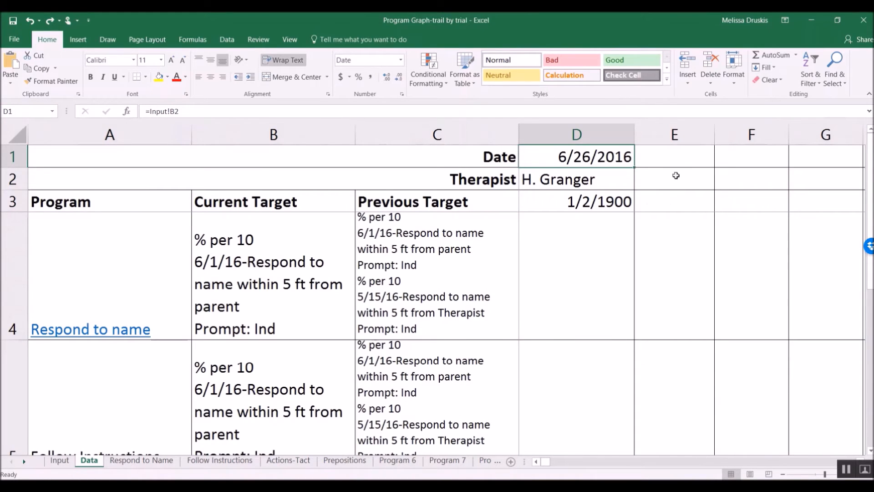
drag(635, 169, 697, 169)
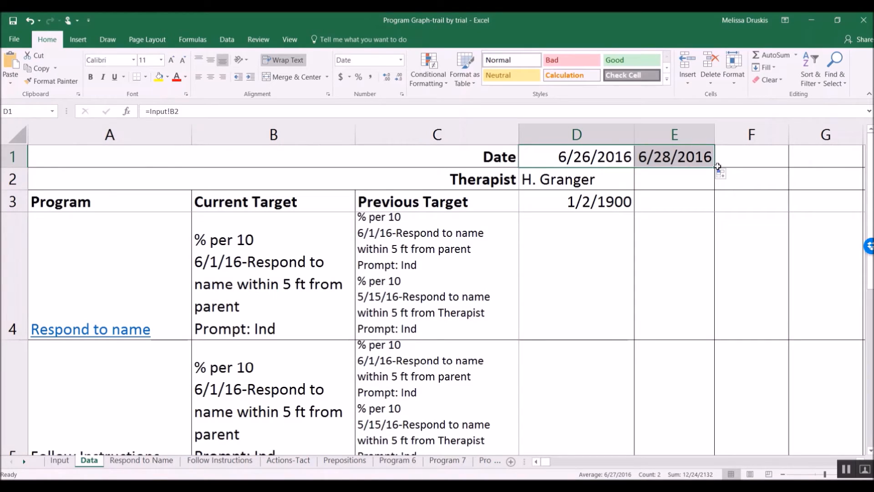
drag(715, 168, 714, 212)
Step: Format the time values in D3:E3 as Number
drag(592, 203, 659, 209)
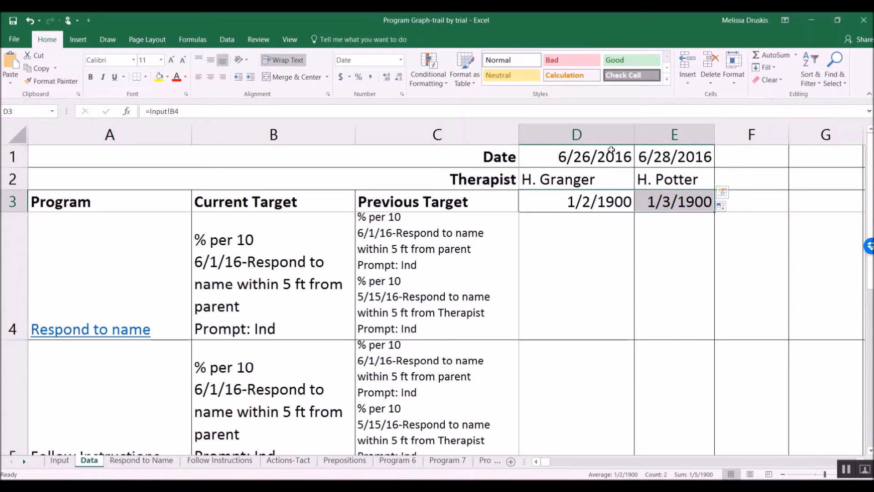
click(402, 60)
click(377, 103)
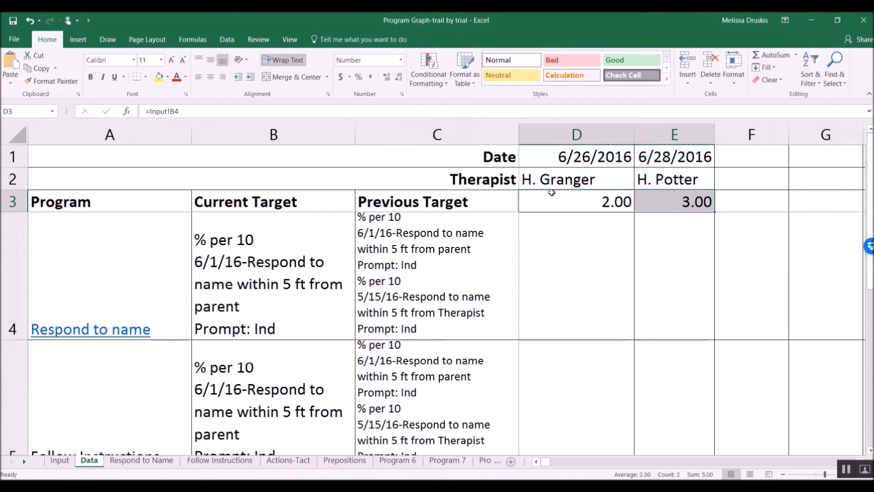
Step: Fill the date, therapist and time formulas in rows 1 to 3 across to column N
click(809, 475)
click(818, 476)
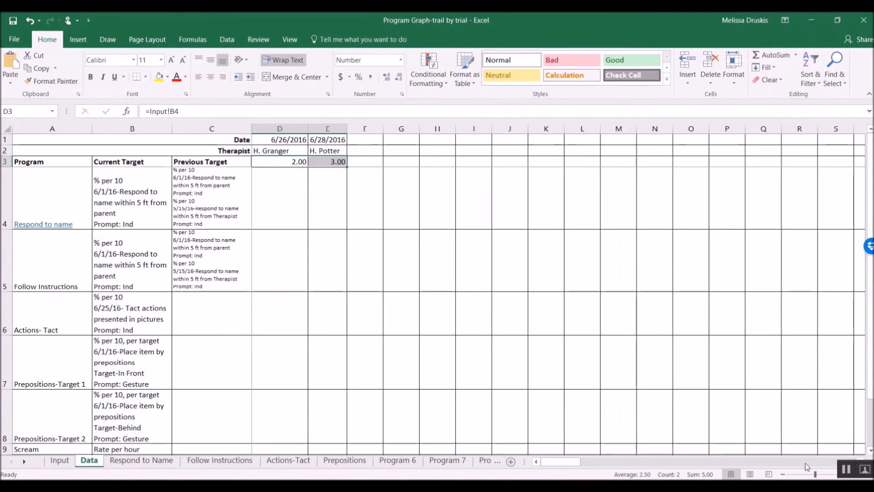
click(303, 140)
drag(300, 141, 667, 162)
drag(5, 156, 7, 172)
right_click(9, 172)
click(40, 334)
click(394, 194)
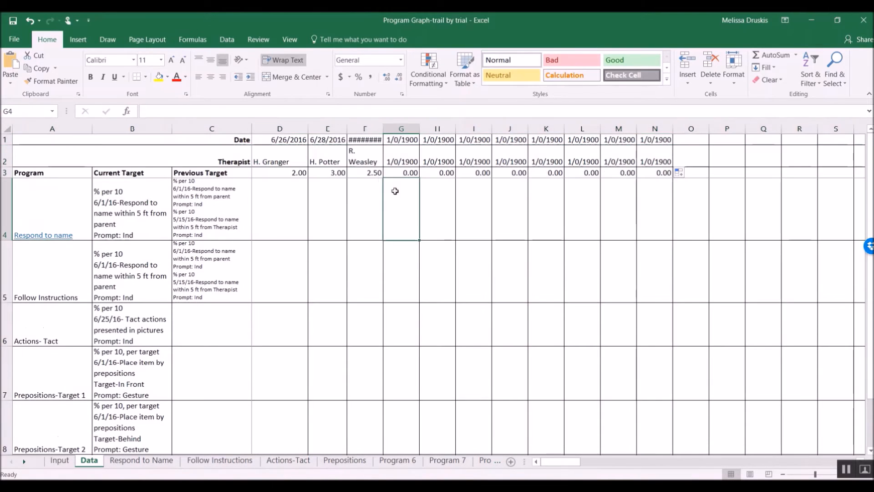
Step: Set columns D through N to one equal width that fits the full dates and therapist names
mouse_move(292, 129)
mouse_down()
mouse_move(655, 129)
mouse_move(298, 128)
mouse_up()
click(365, 162)
click(424, 154)
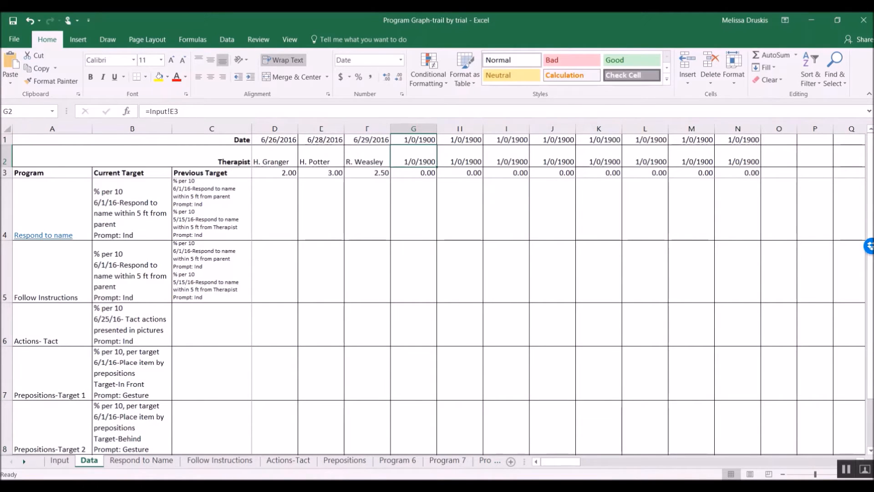
Step: Check the source columns on the Input sheet, and format the therapist cells D2:N2 of the Data sheet as Text
click(60, 460)
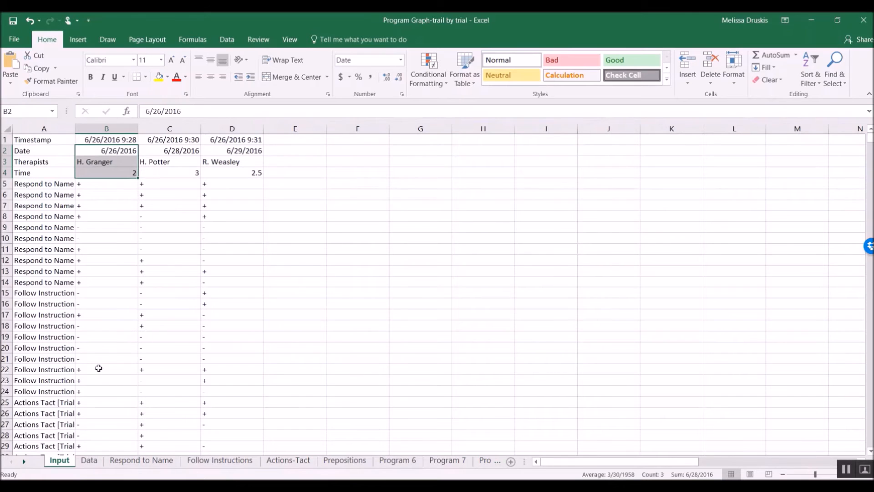
click(90, 461)
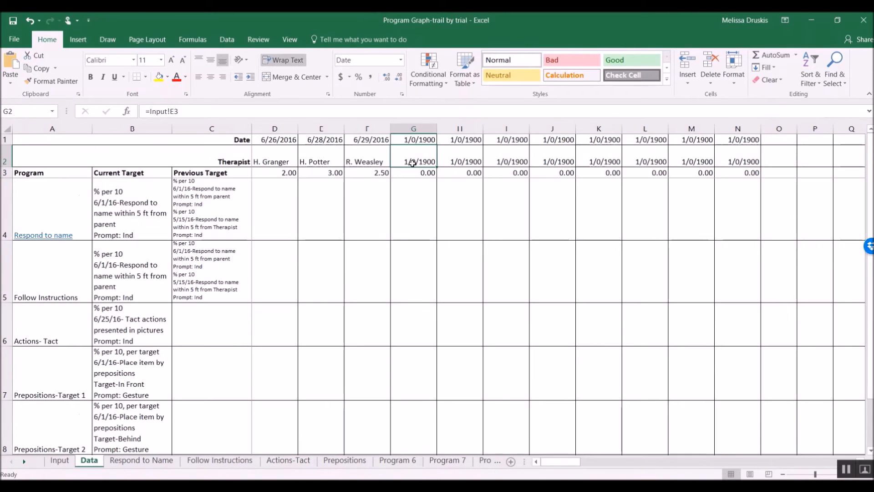
drag(408, 157, 742, 163)
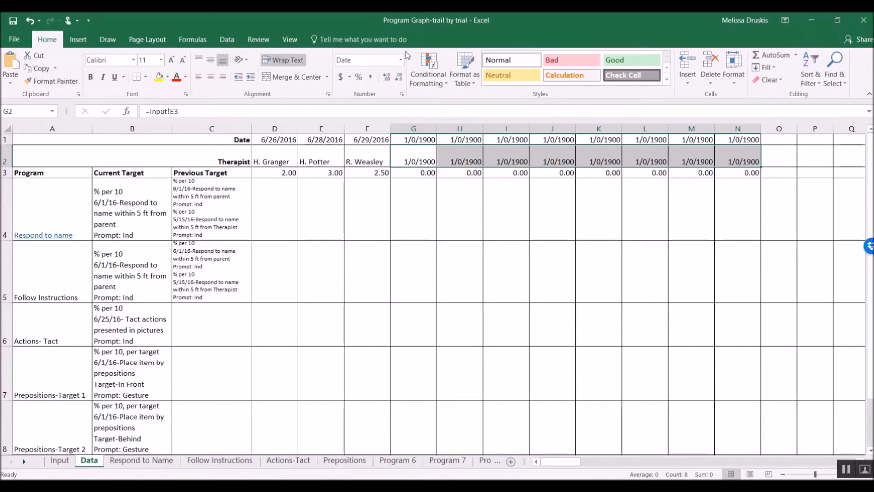
drag(267, 161, 742, 162)
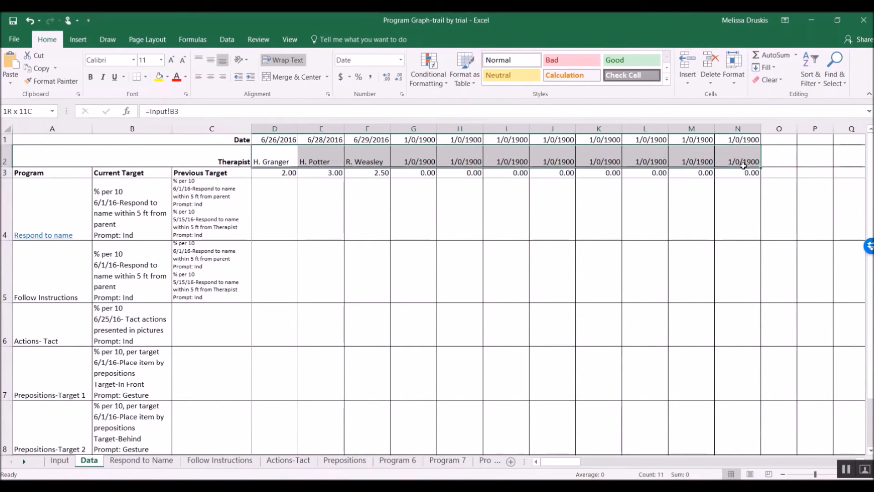
click(401, 59)
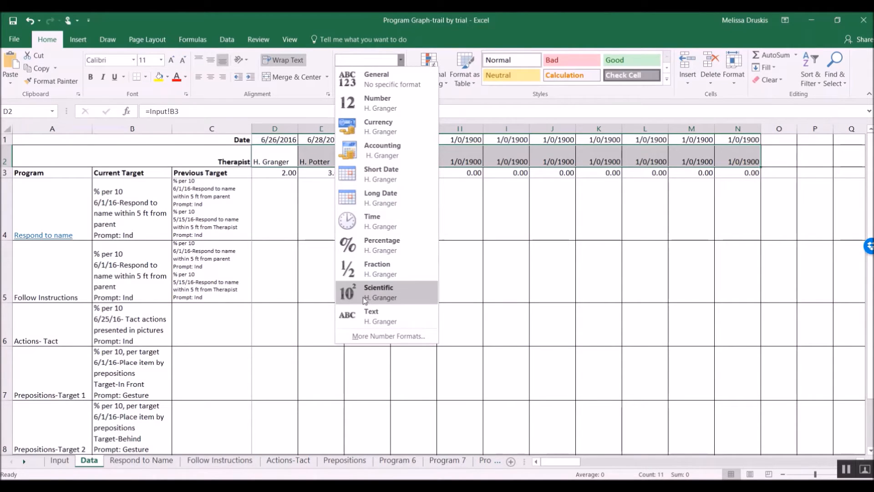
click(371, 316)
click(584, 239)
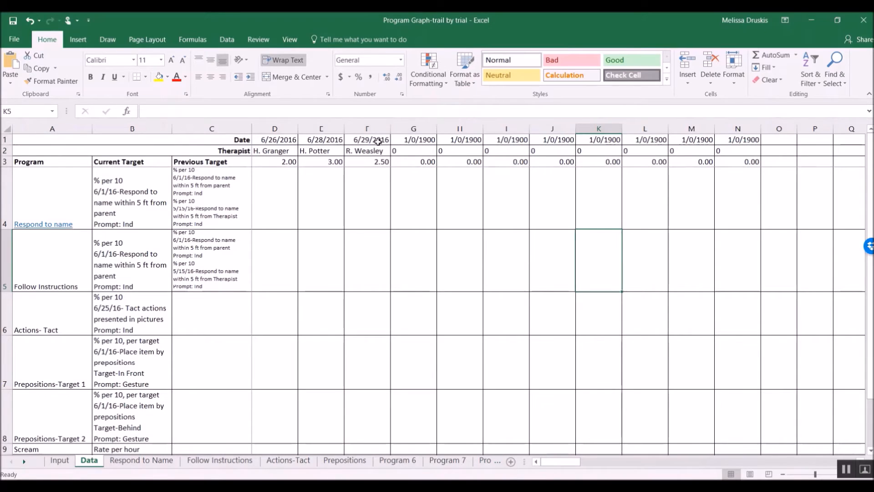
Step: Delete the existing date formula from cell D1
click(277, 138)
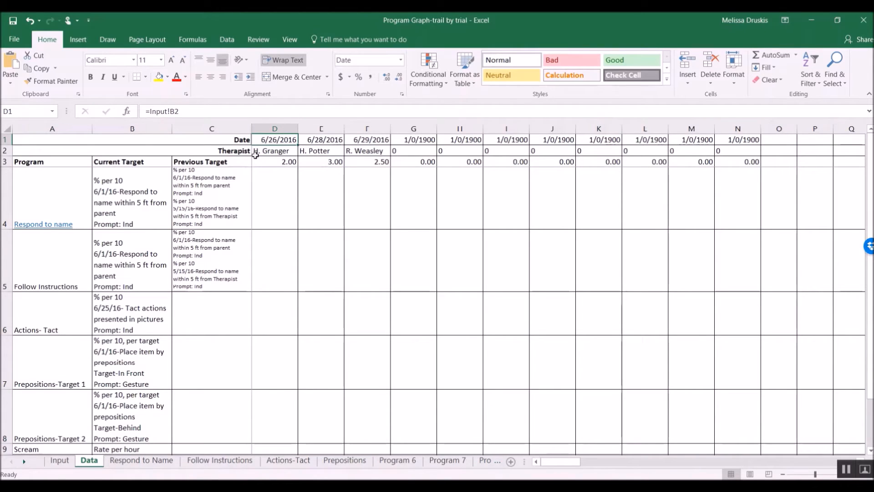
click(151, 112)
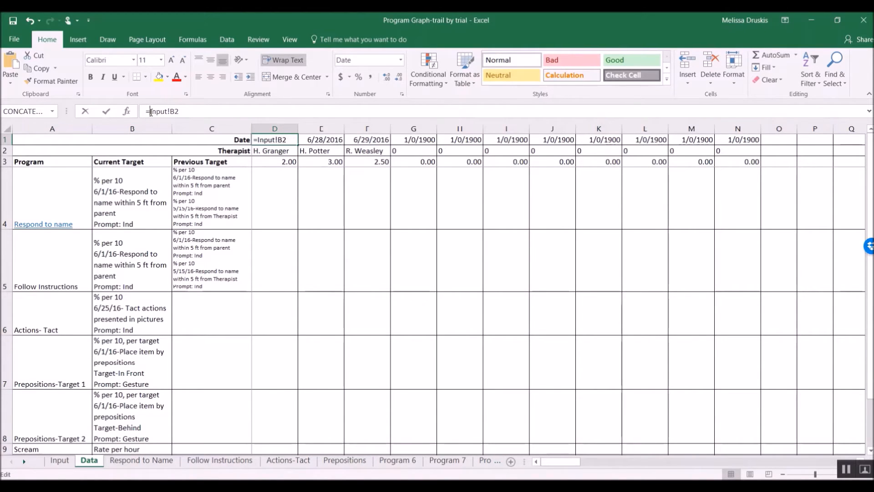
drag(90, 120, 132, 108)
key(BackSpace)
key(Return)
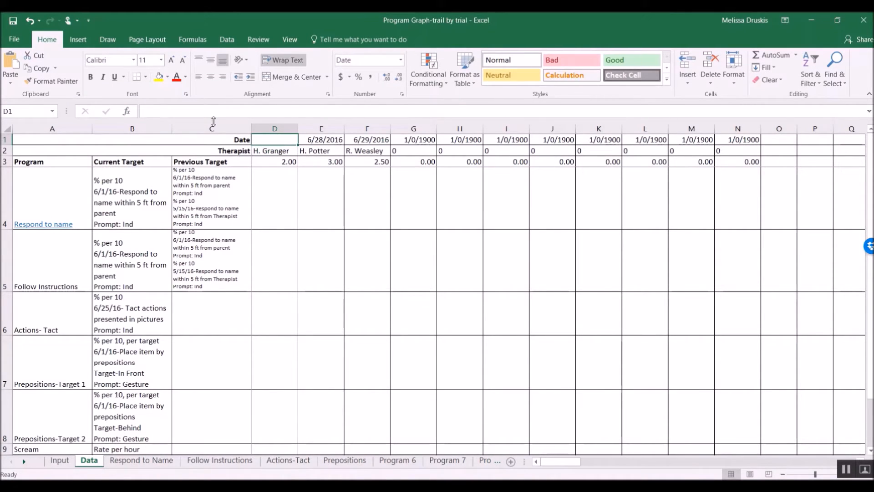
Step: Start an IF formula in cell D1 of the Data sheet whose logical test is Input!B2=""
text(=)
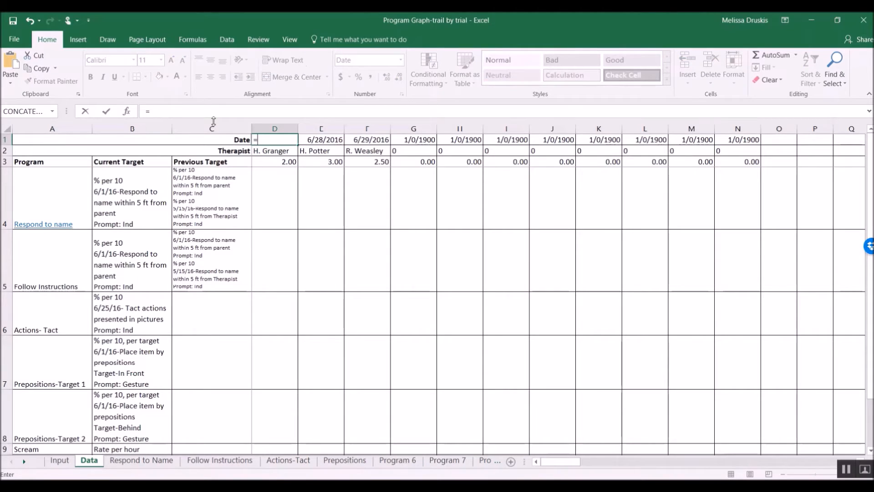
text(if()
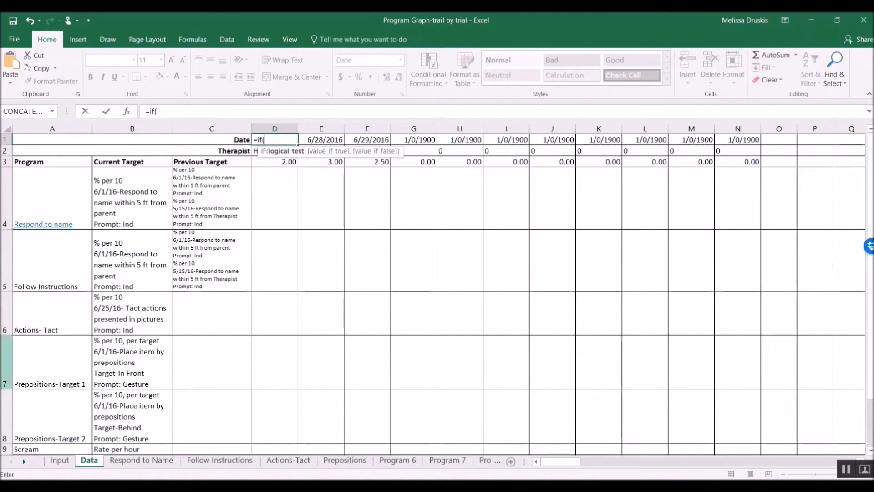
click(60, 461)
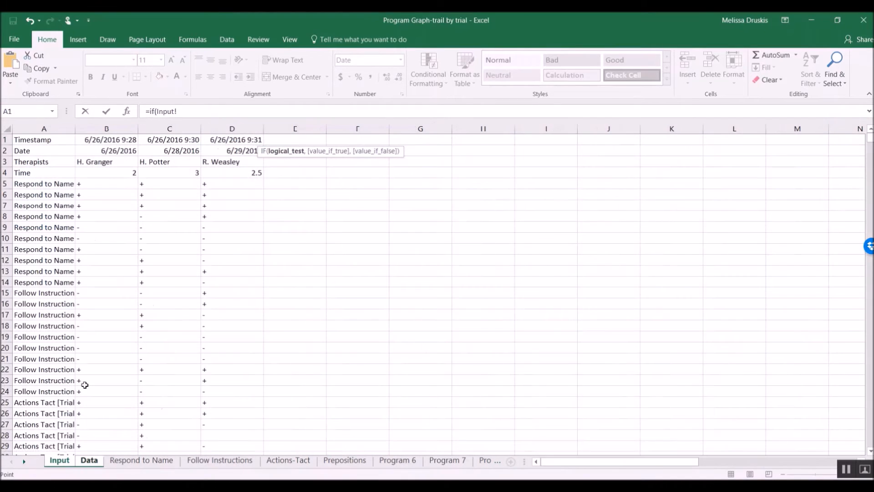
click(104, 150)
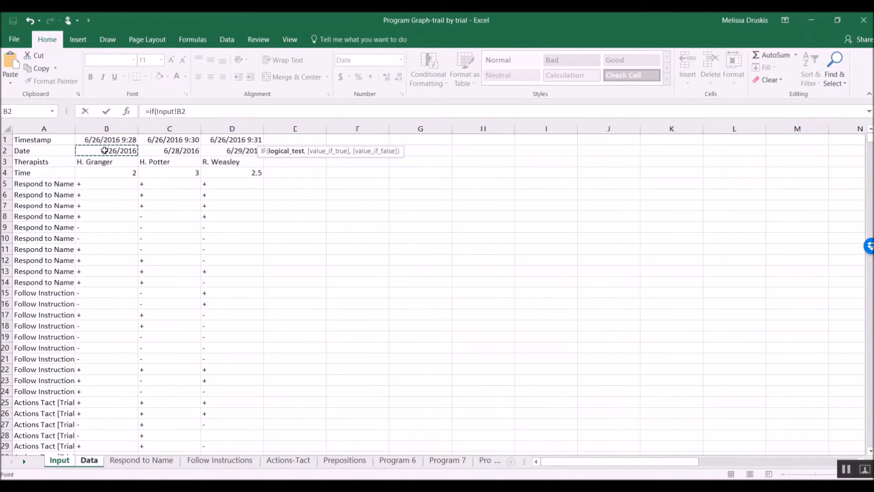
click(198, 114)
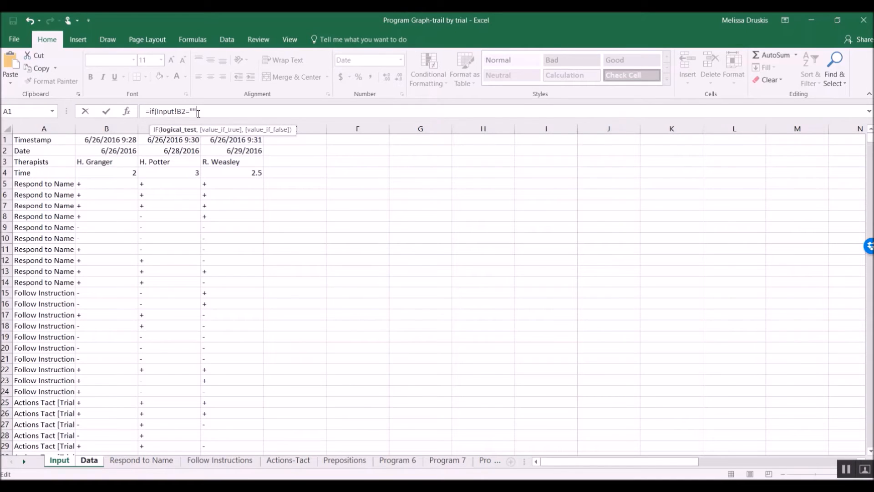
text(,)
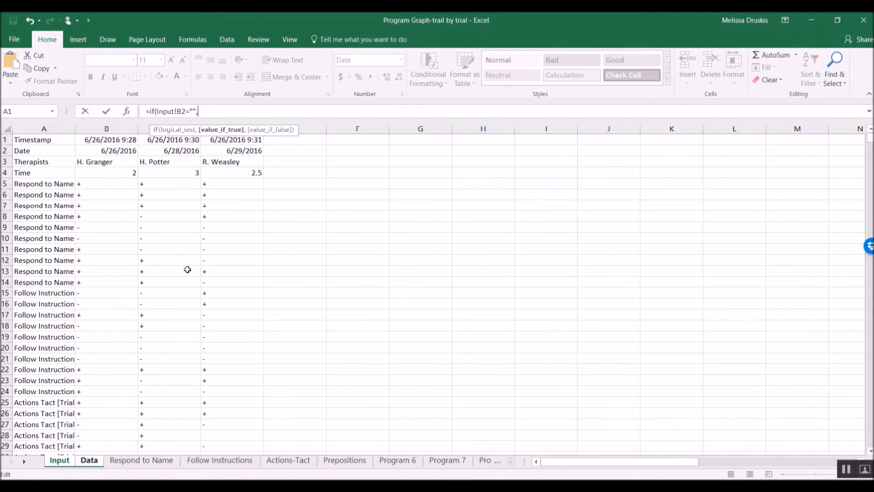
Step: Complete the D1 formula as =IF(Input!B2="","",Input!B2), giving a blank when true and the Input date when false
click(89, 460)
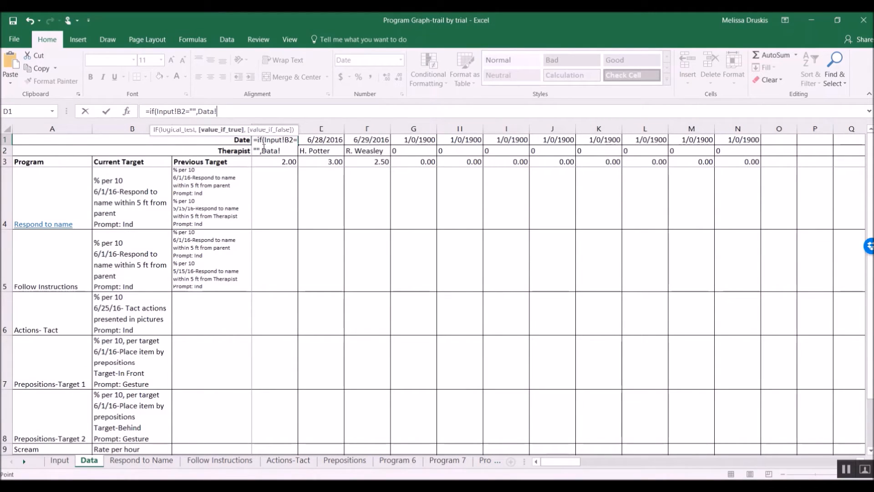
key(BackSpace)
key(BackSpace)
key(BackSpace)
key(BackSpace)
key(BackSpace)
text("",)
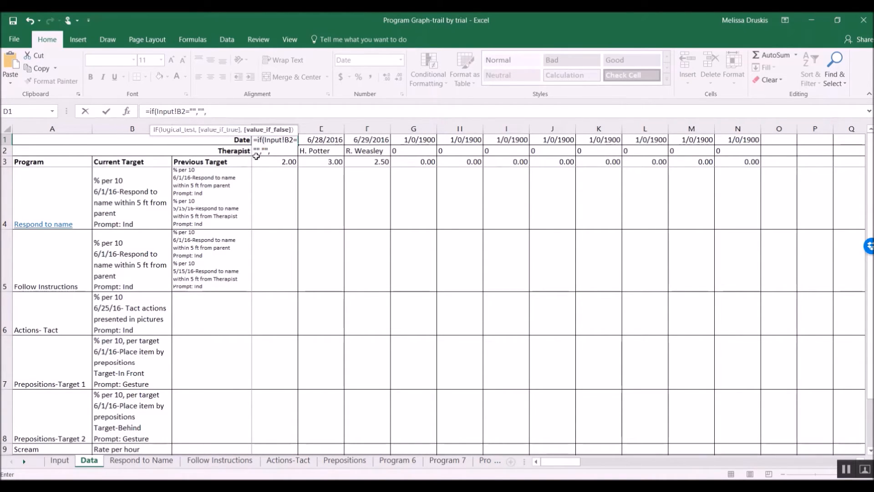
click(60, 460)
click(116, 150)
text())
key(Return)
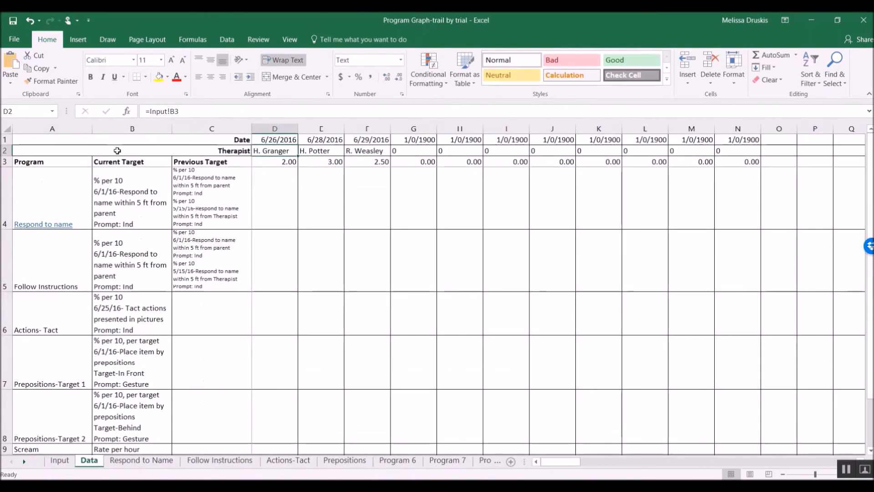
Step: Examine each argument of the IF formula in D1 and compare it with the source cell B2 on the Input sheet
click(290, 138)
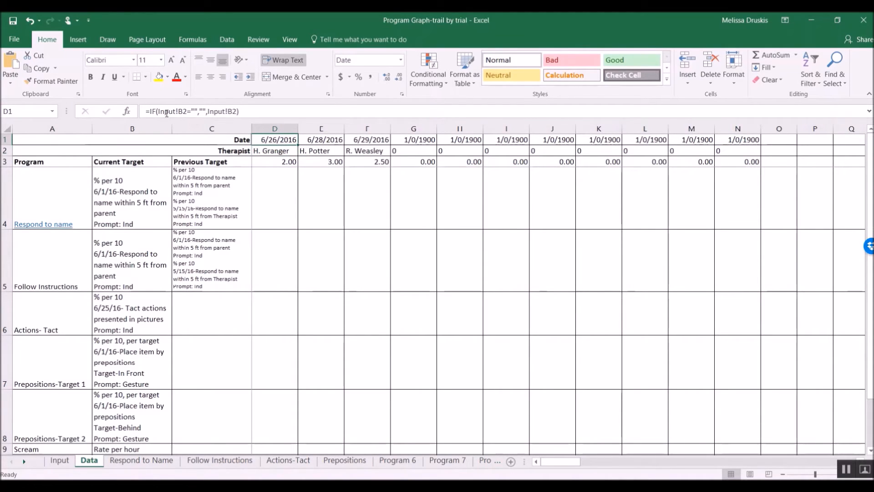
click(60, 460)
click(118, 151)
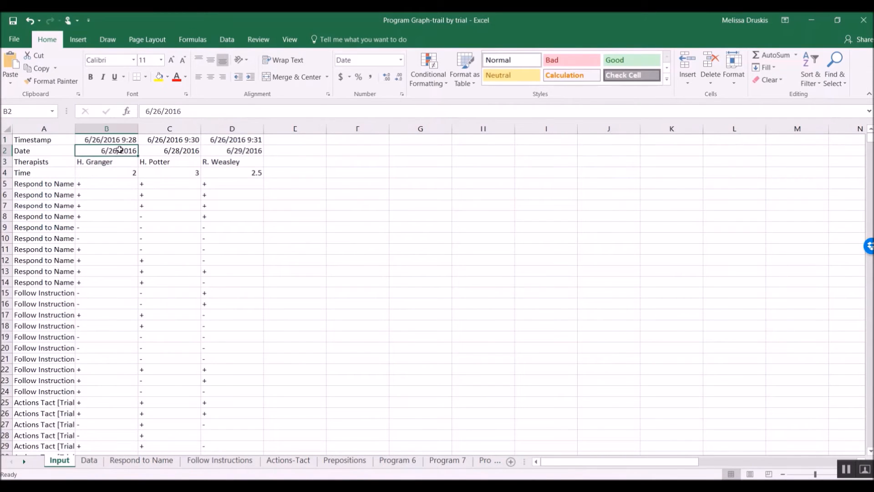
click(89, 460)
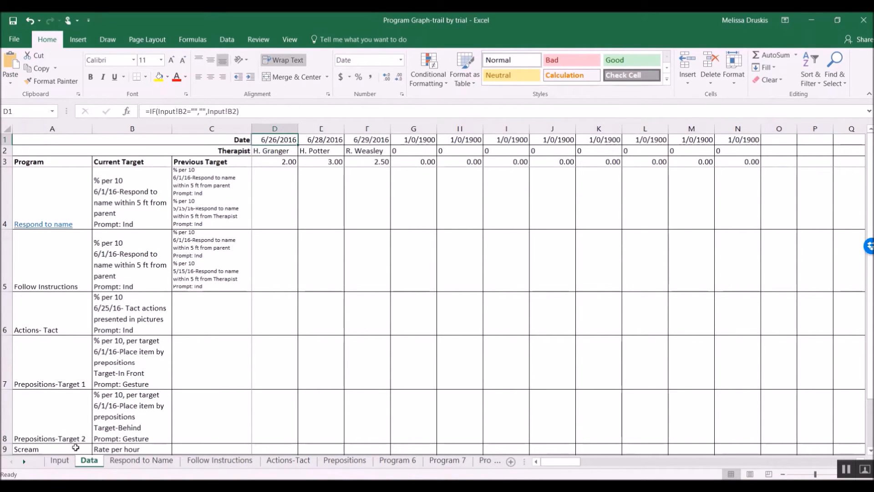
click(60, 460)
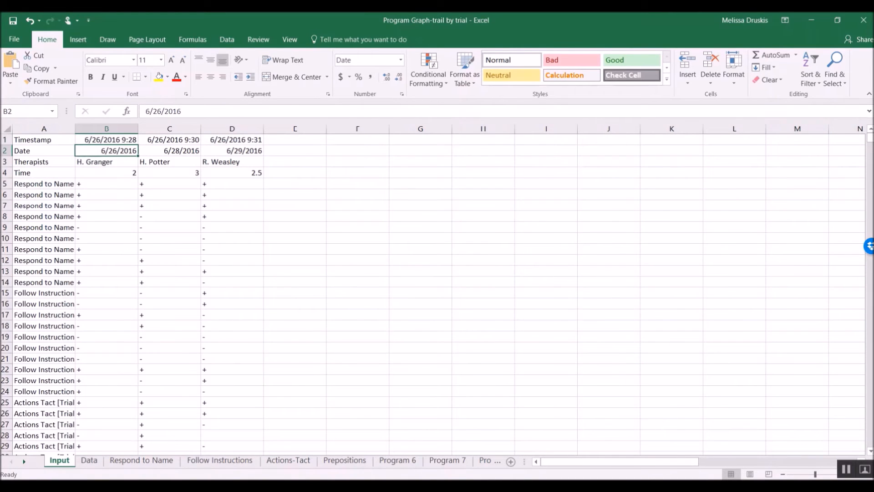
click(89, 460)
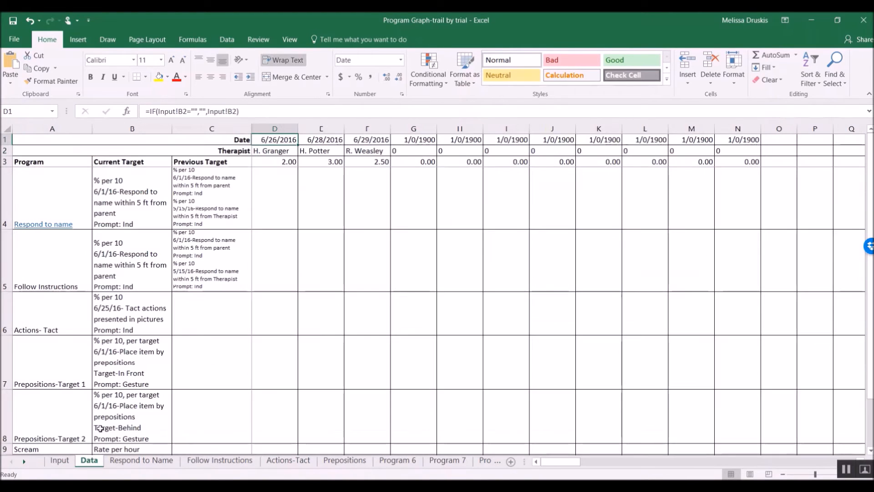
click(204, 109)
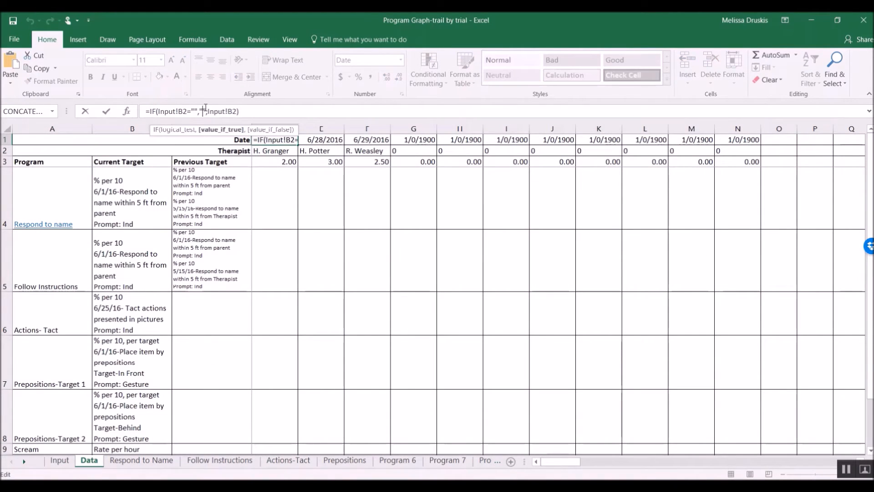
click(173, 111)
click(203, 111)
click(226, 111)
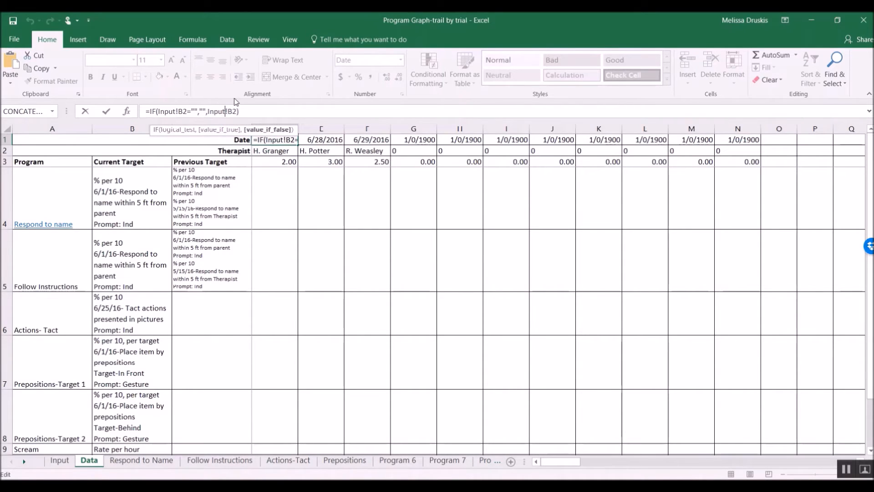
key(Return)
Step: Fill the D1 IF formula across to column N and down through row 3
click(281, 140)
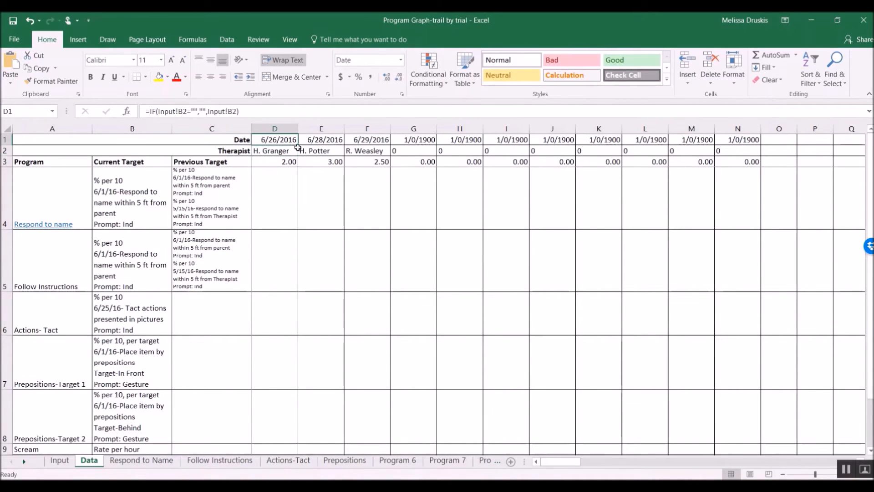
drag(298, 145, 763, 159)
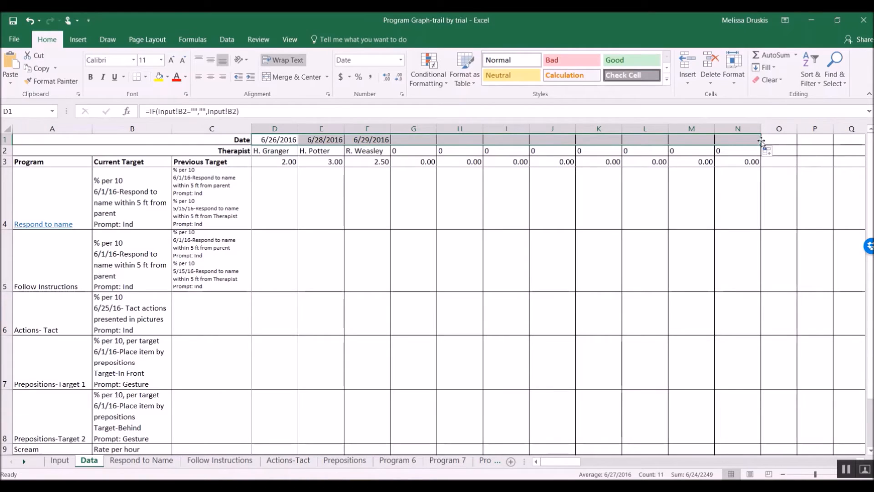
drag(761, 145, 763, 164)
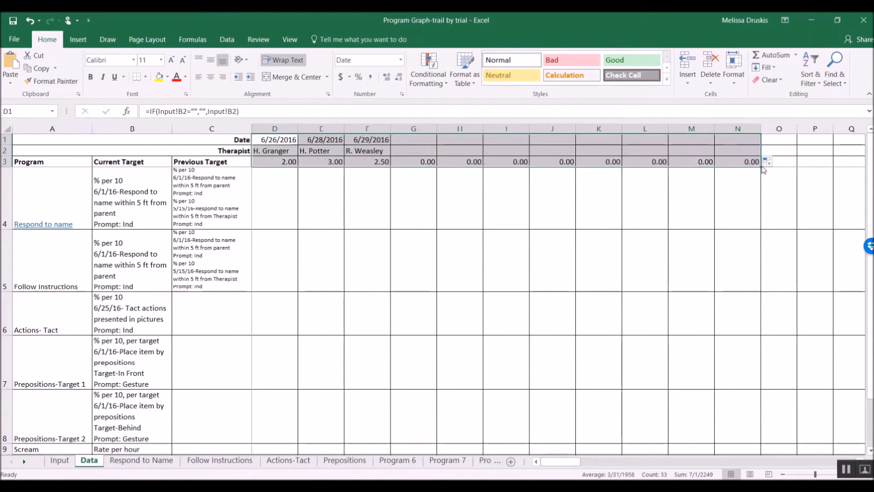
Step: Format the therapist and time cells D2:F3 as Text
drag(275, 151, 370, 162)
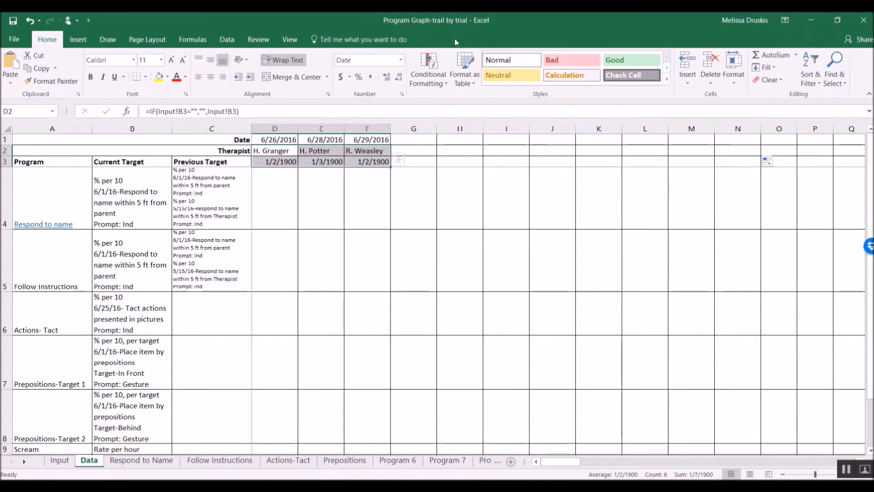
click(400, 60)
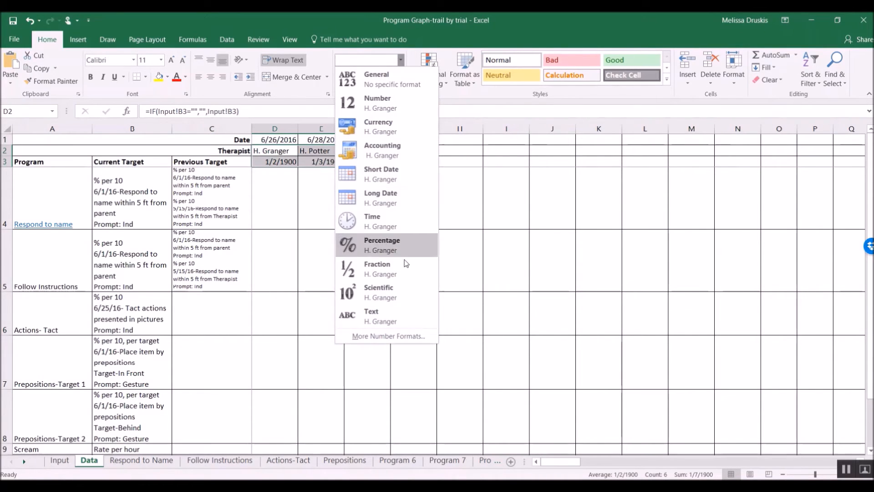
click(394, 309)
Step: Format the time cells D3:F3 as Number
drag(287, 163, 380, 160)
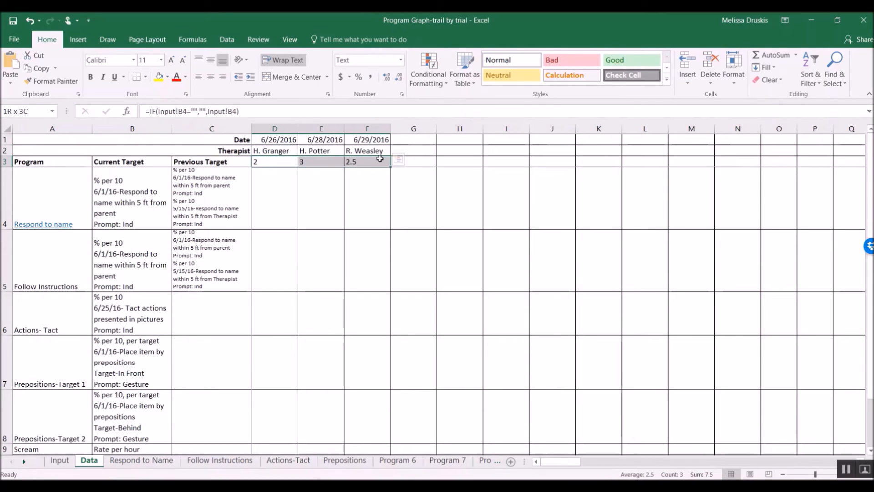
click(401, 60)
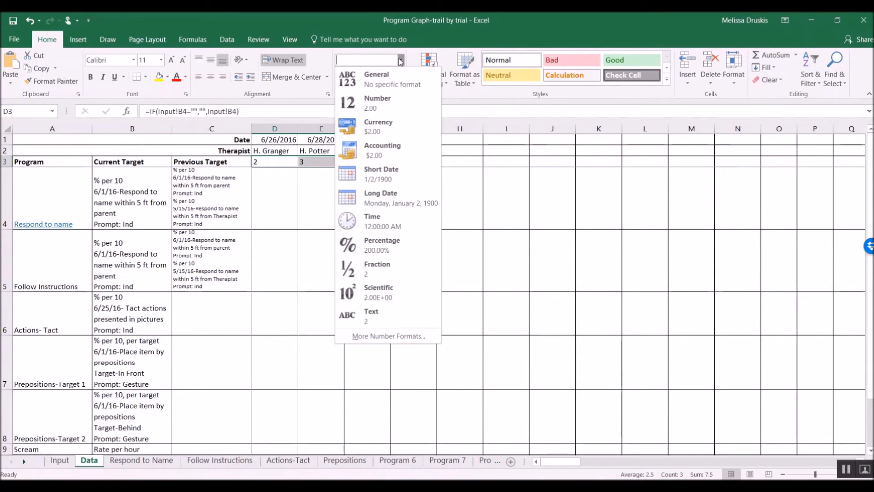
click(378, 103)
click(303, 162)
click(334, 176)
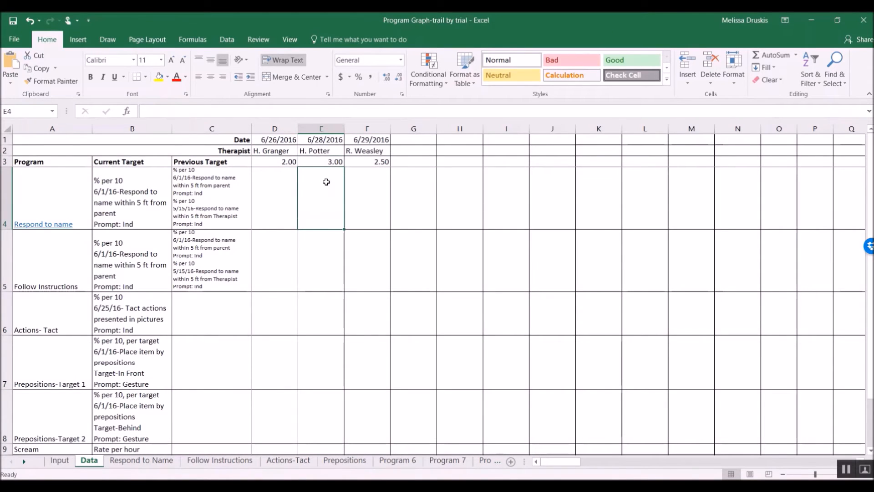
click(293, 199)
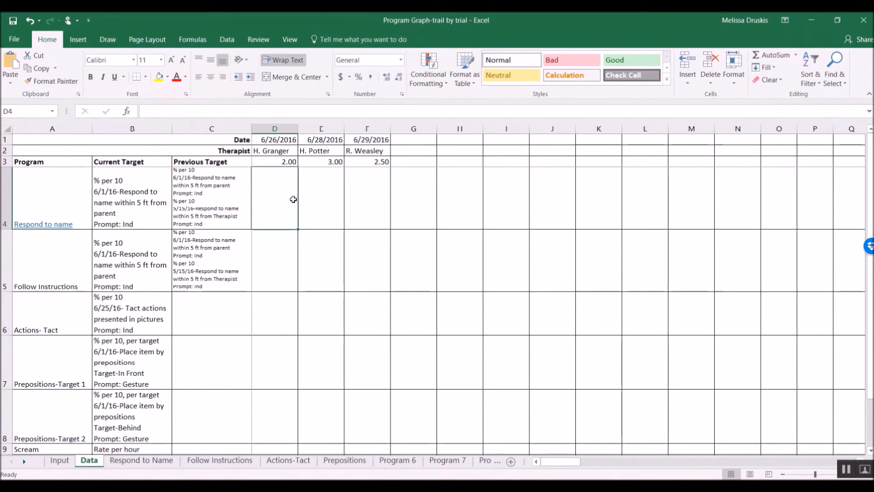
click(379, 139)
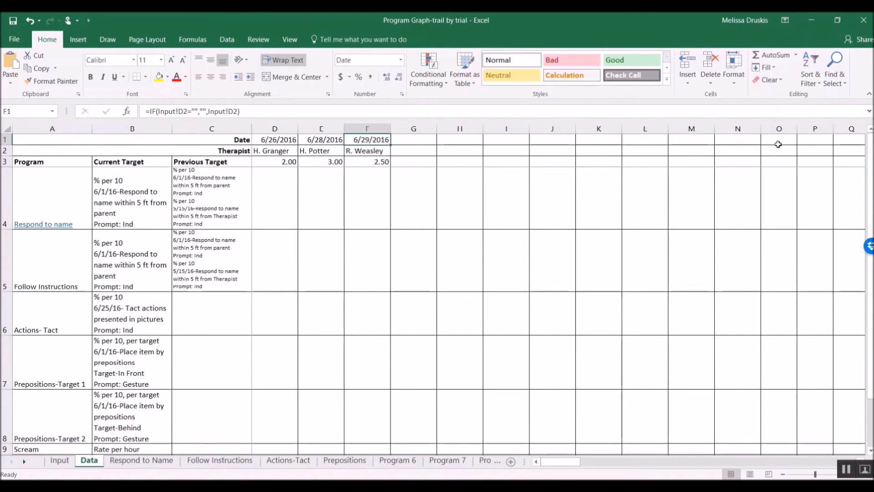
Step: Examine the Respond to Name trial results in cells B5:B14 of the Input sheet, checking the plus entries
click(278, 195)
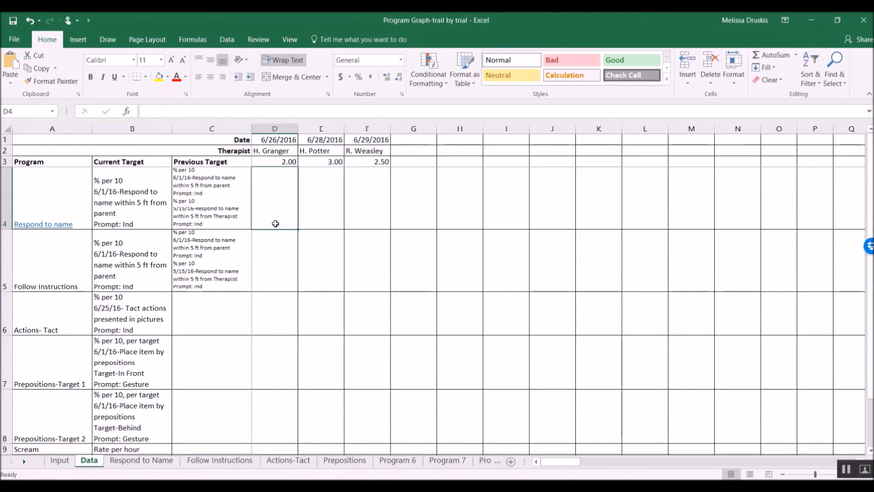
click(56, 463)
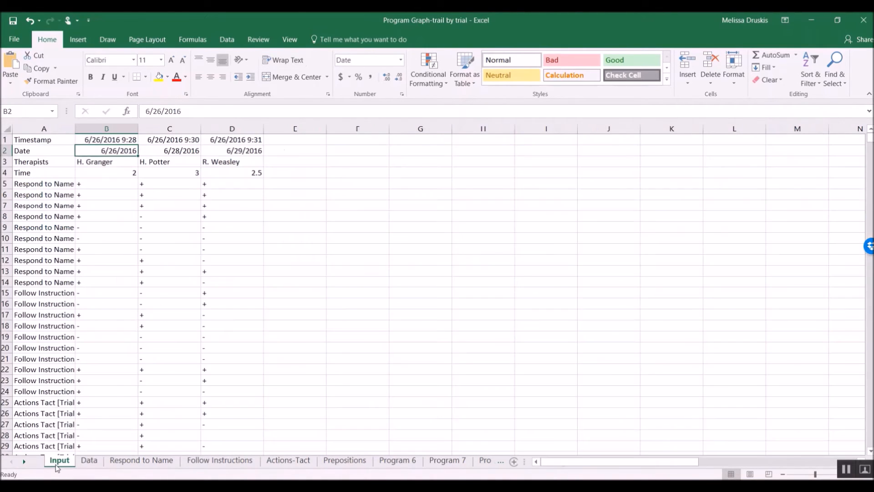
drag(85, 183, 118, 282)
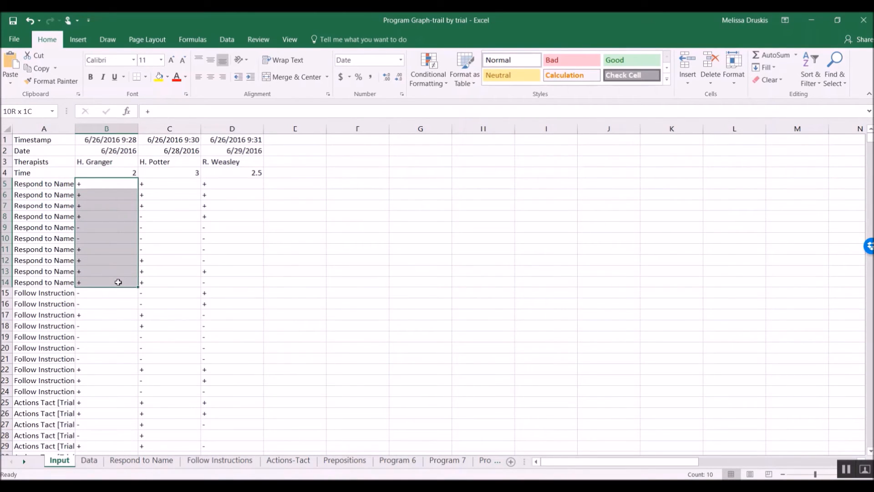
mouse_move(118, 282)
mouse_down()
mouse_move(113, 253)
mouse_move(119, 283)
mouse_up()
drag(119, 283, 118, 283)
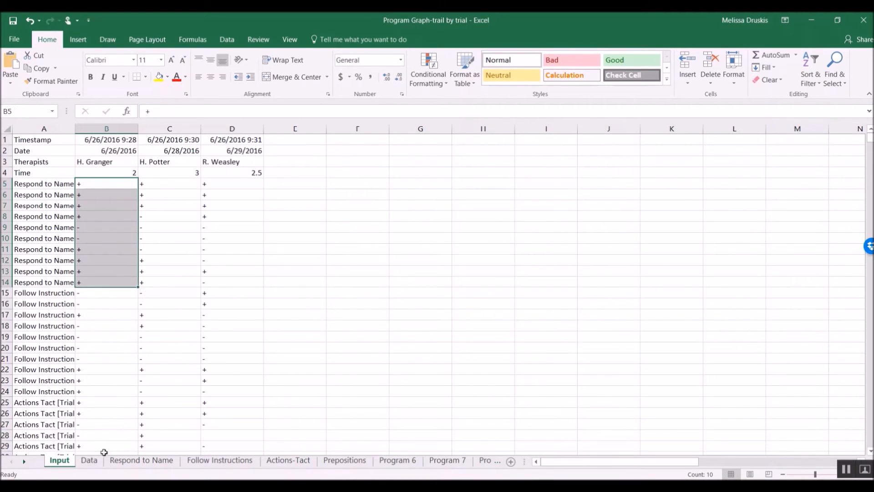
click(91, 187)
key(Down)
key(Down)
key(Down)
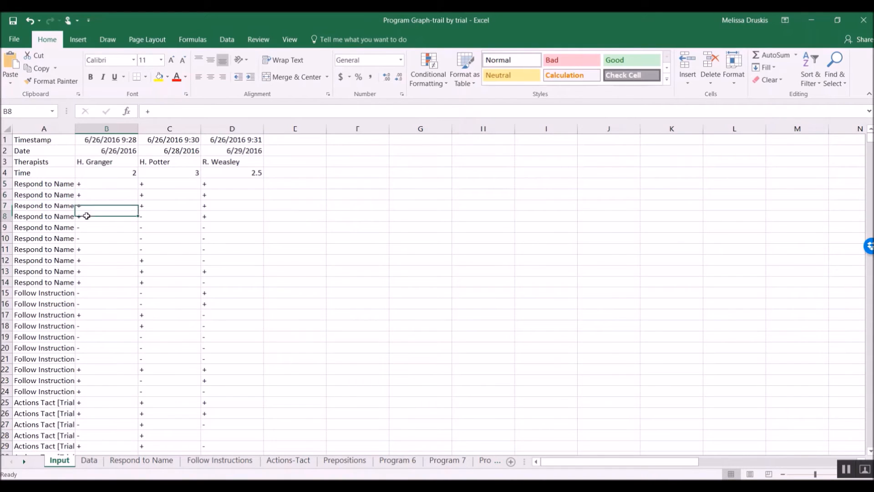
click(89, 250)
click(91, 262)
click(95, 273)
click(100, 283)
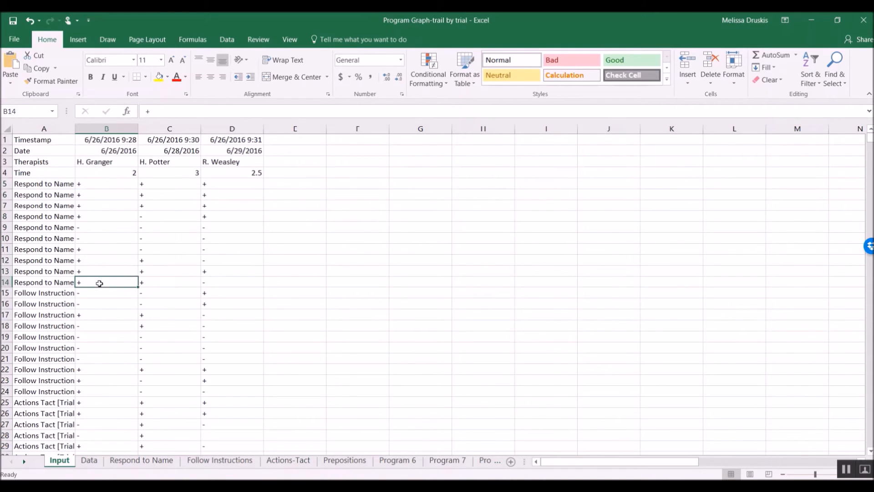
Step: Enter =COUNTIF(Input!B5:B14,"+") in cell D4 of the Data sheet to count the correct Respond to Name trials
click(90, 461)
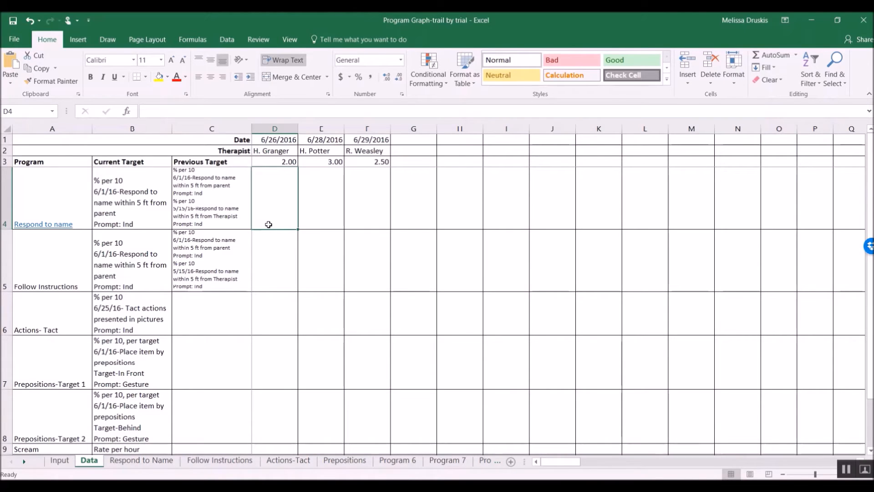
text(=count)
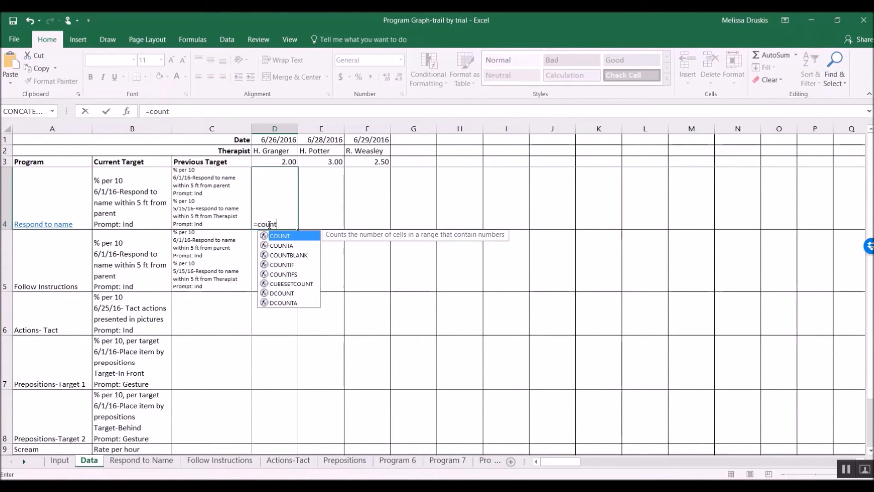
text(if()
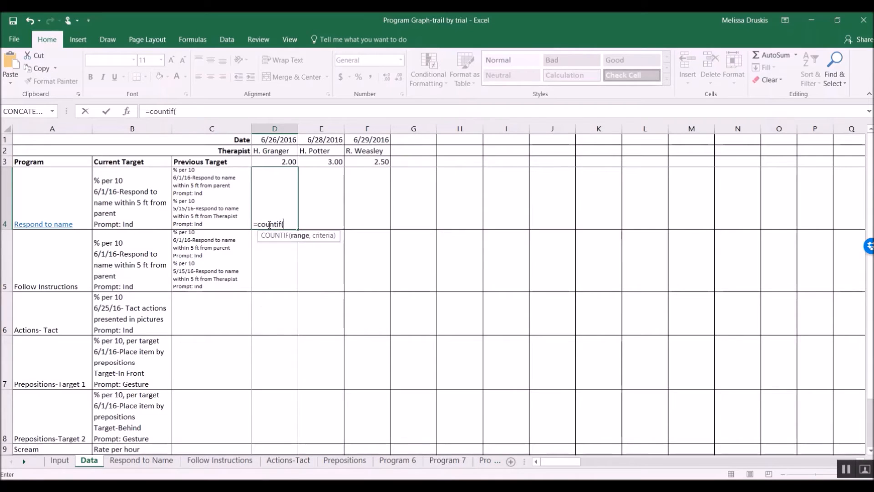
click(64, 465)
drag(89, 184, 101, 286)
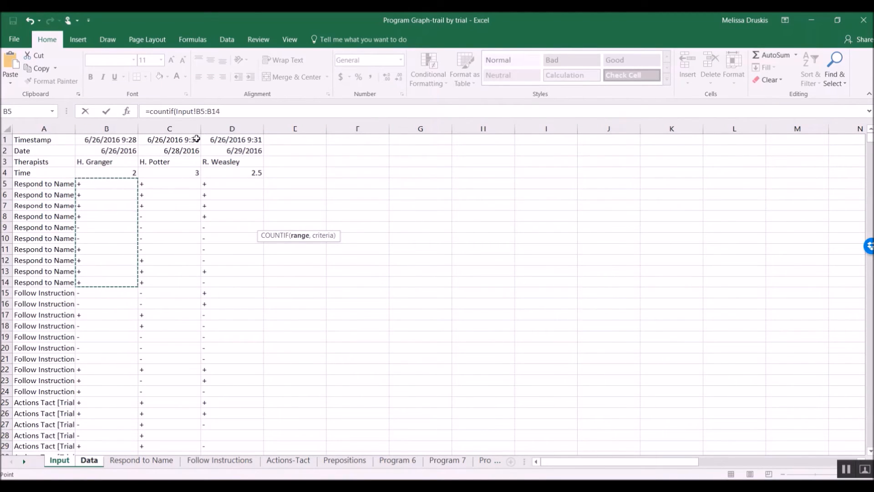
click(227, 114)
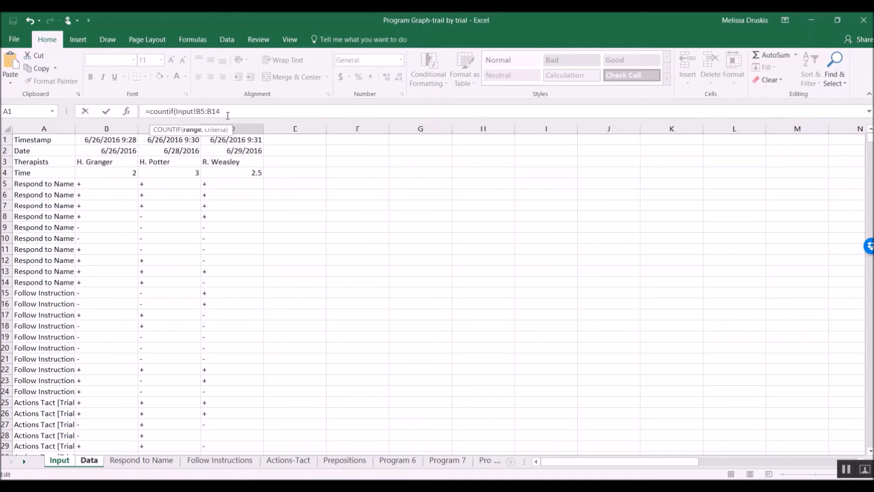
text(,"+"))
click(164, 112)
click(205, 111)
click(227, 111)
text(+)
key(Return)
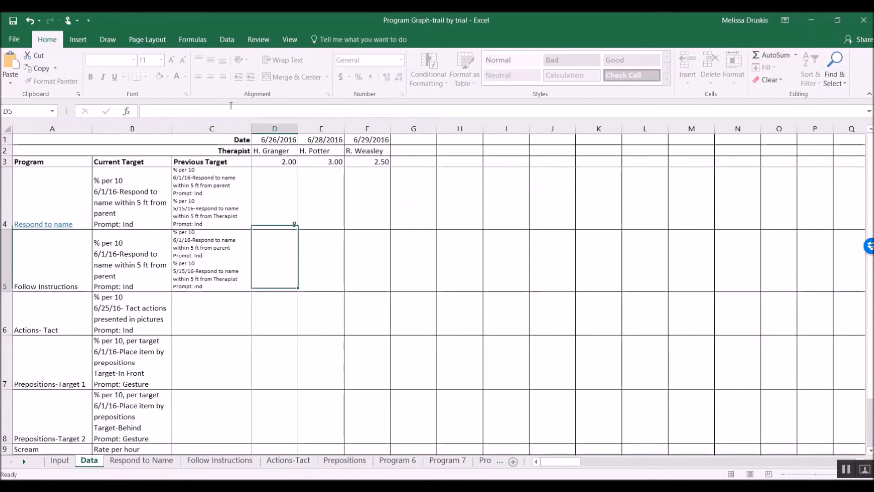
Step: Convert the D4 count to a percentage by changing the formula to =(COUNTIF(Input!B5:B14,"+")/10)*100
click(274, 217)
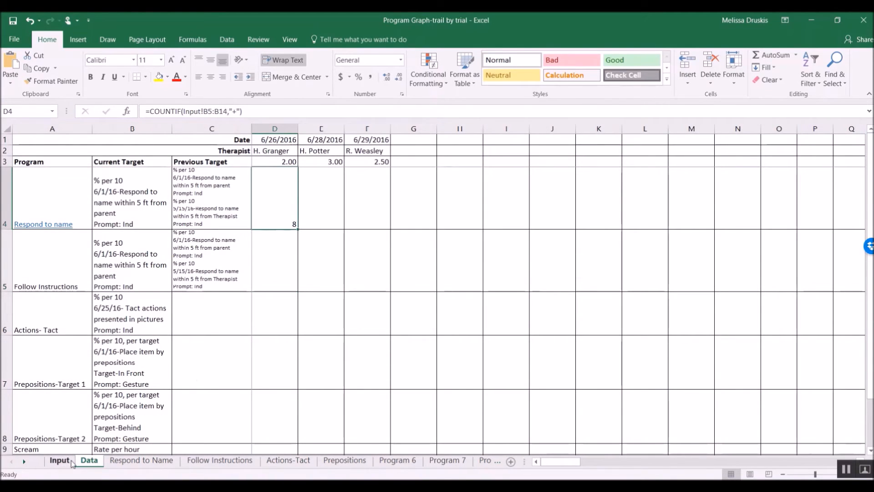
click(59, 460)
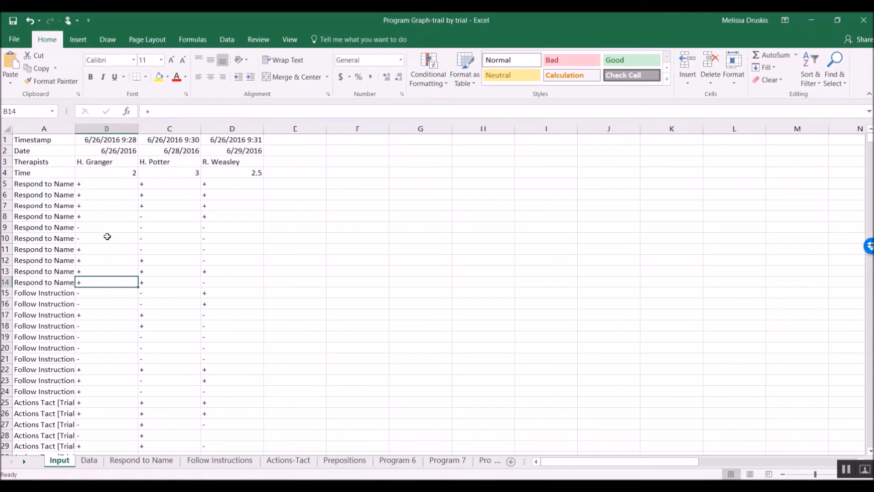
click(90, 460)
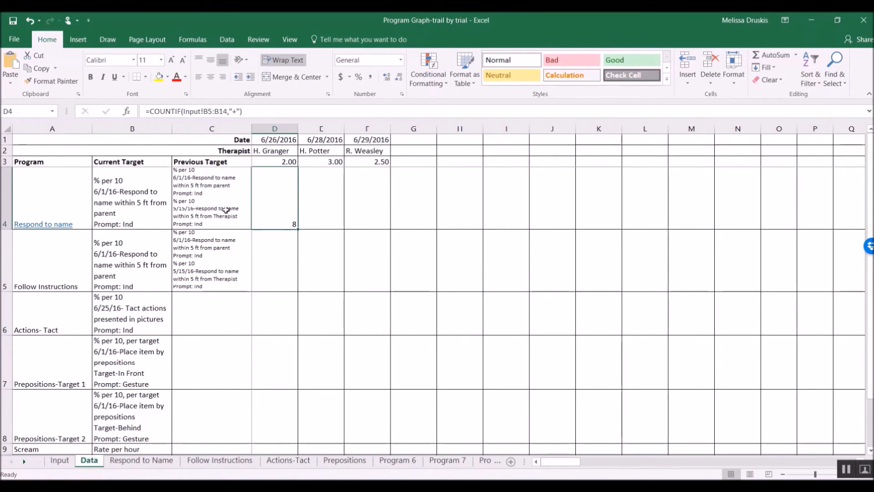
click(254, 111)
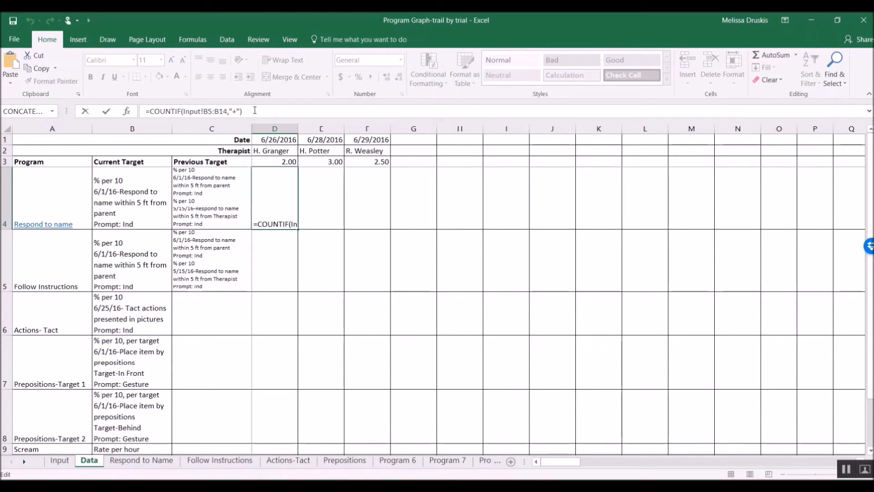
text(/10)
text())
click(153, 111)
text(()
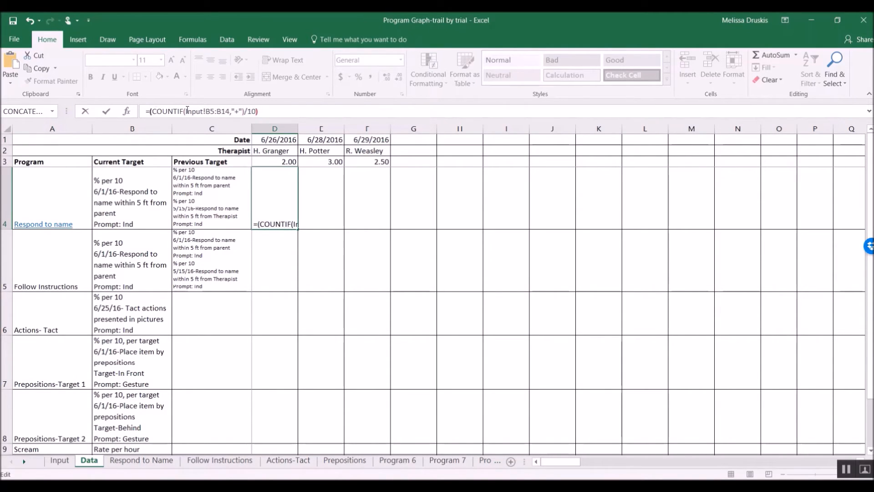
click(280, 111)
text(*100)
key(Return)
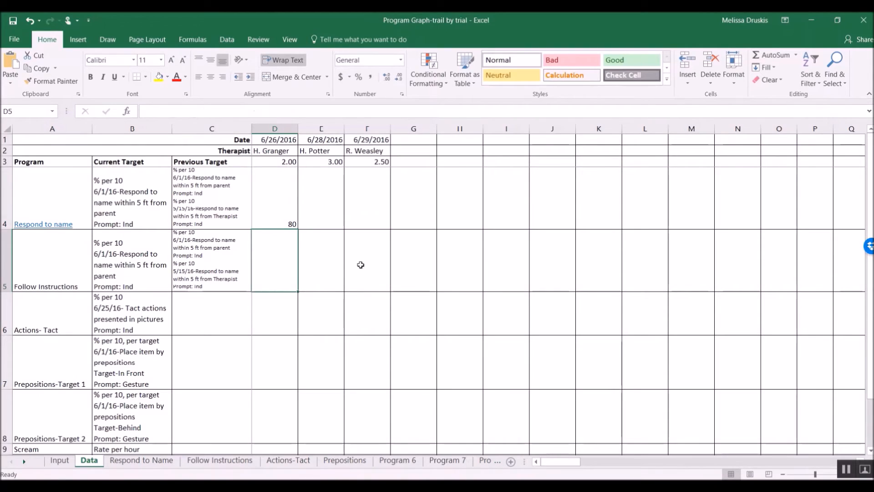
Step: Fill the D4 percentage formula across row 4 to column M and check the chart on the Respond to Name sheet
click(288, 210)
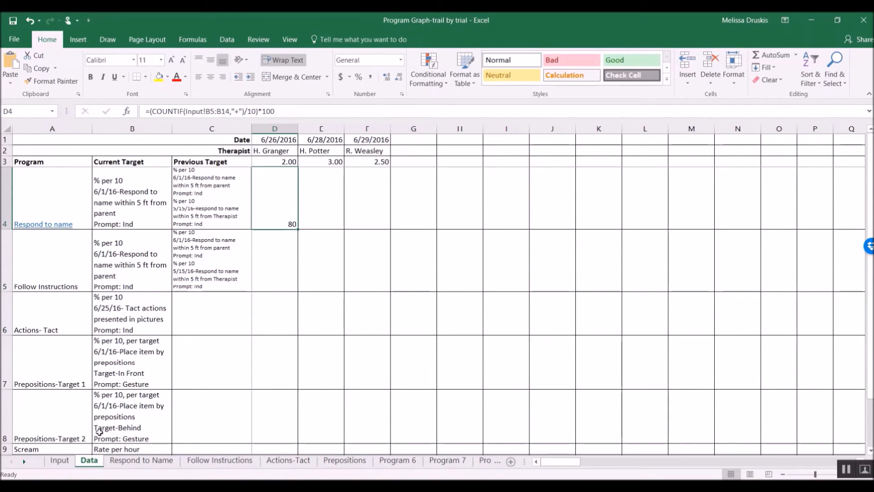
click(140, 464)
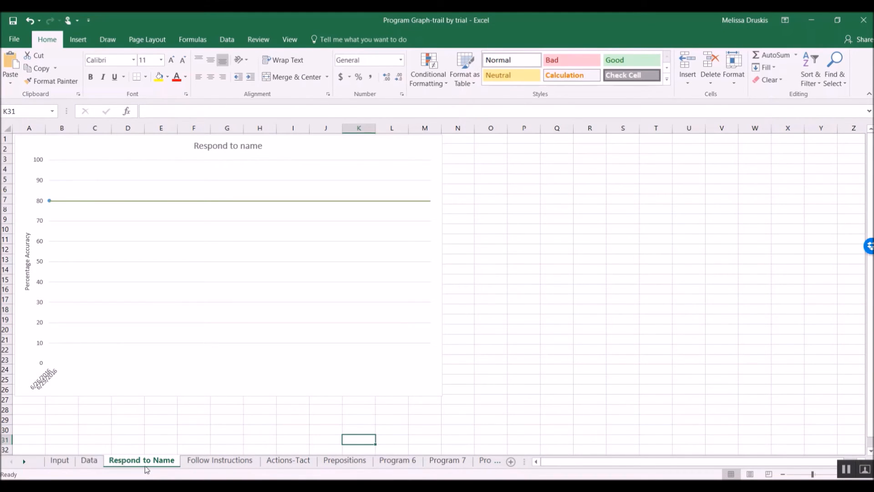
click(93, 462)
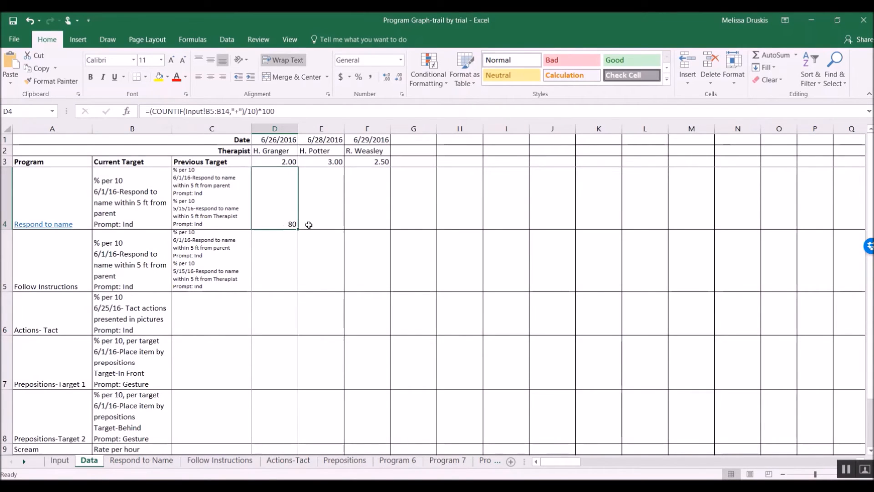
drag(297, 227, 683, 233)
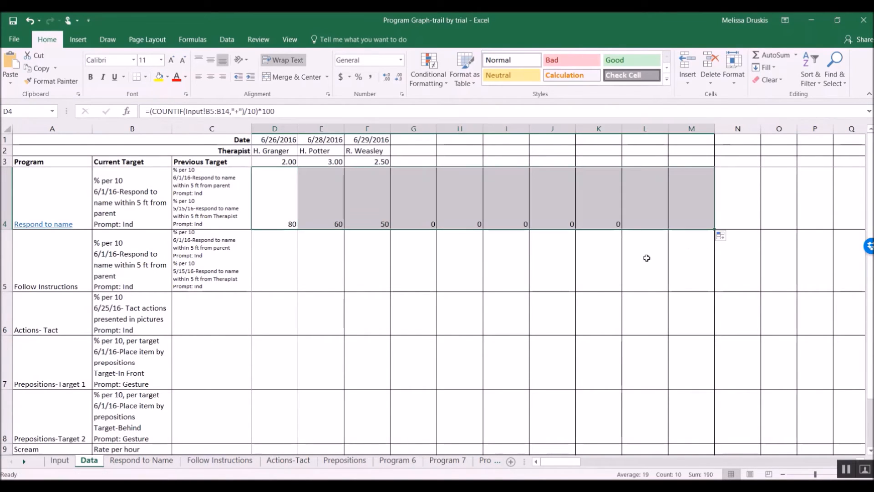
click(415, 217)
click(135, 462)
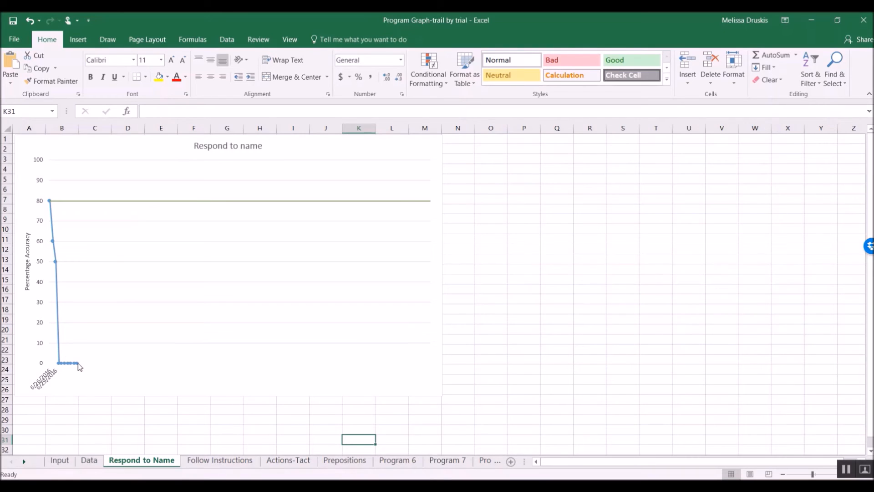
click(93, 456)
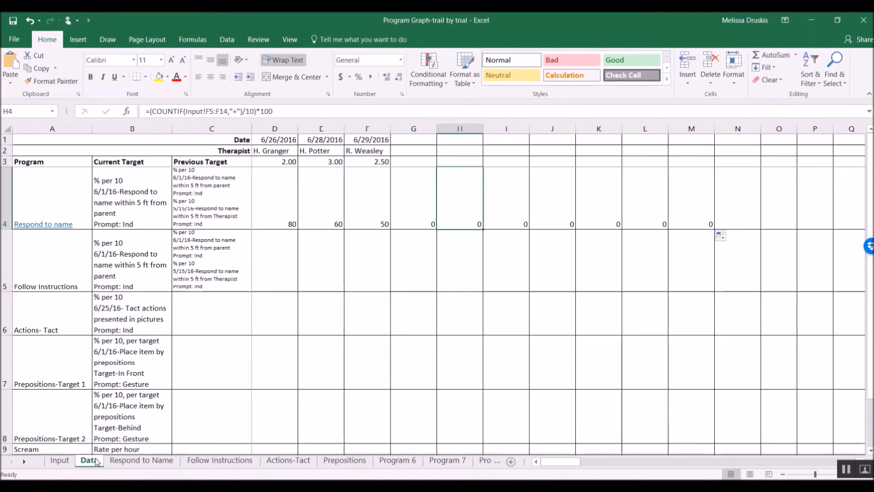
Step: Wrap the D4 formula in a blank check on the first trial: =IF(Input!B5="","",(COUNTIF(Input!B5:B14,"+")/10)*100)
click(274, 190)
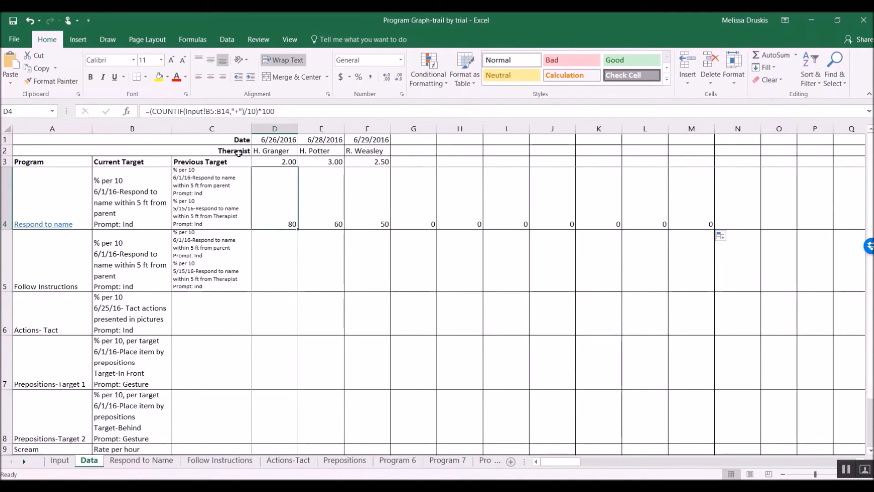
click(411, 204)
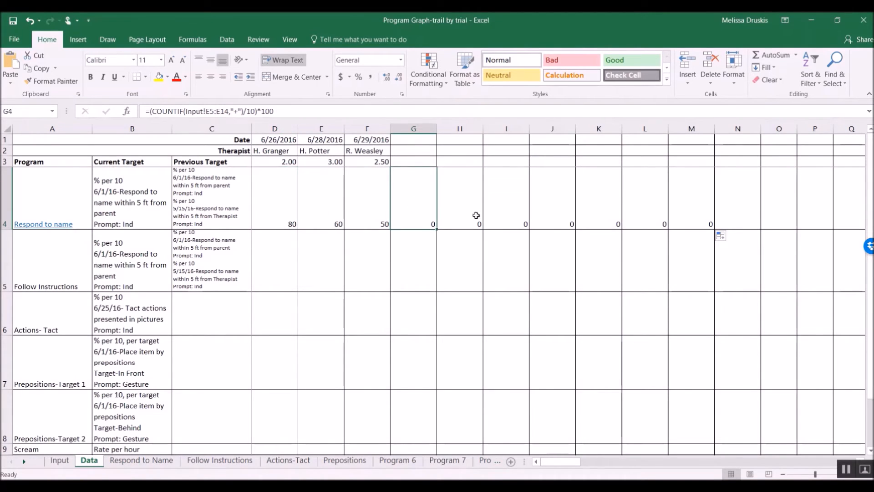
click(451, 213)
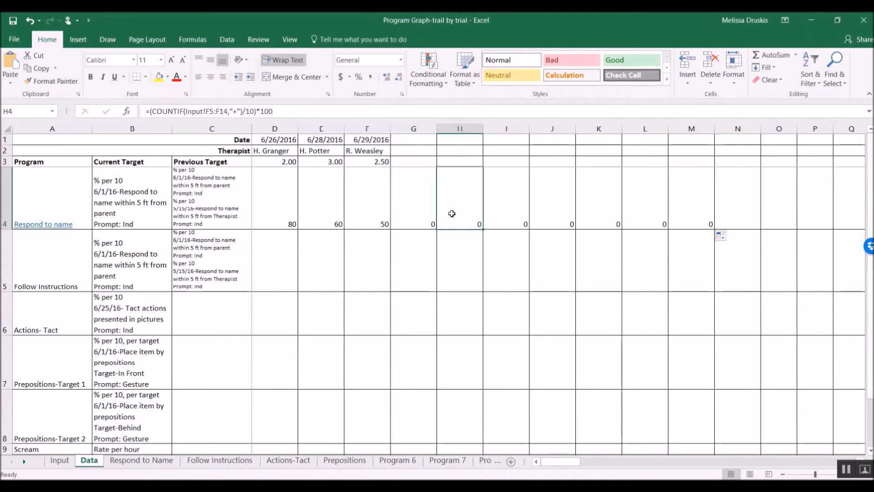
click(286, 191)
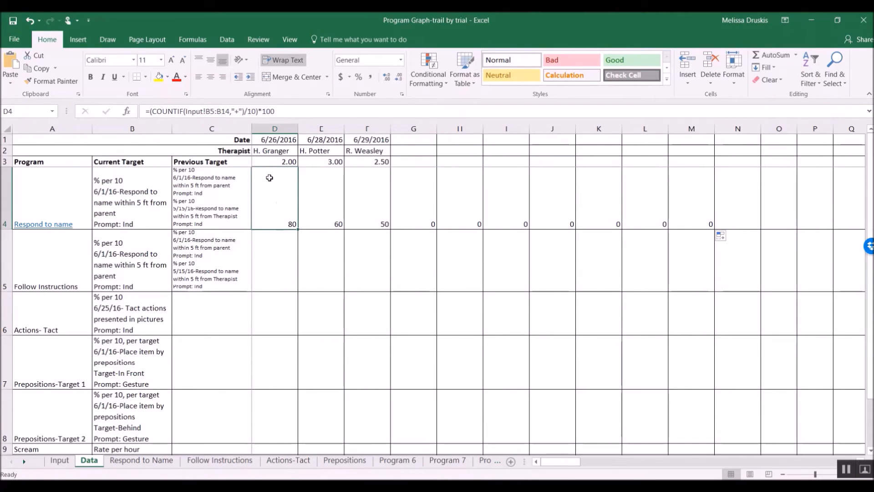
click(151, 111)
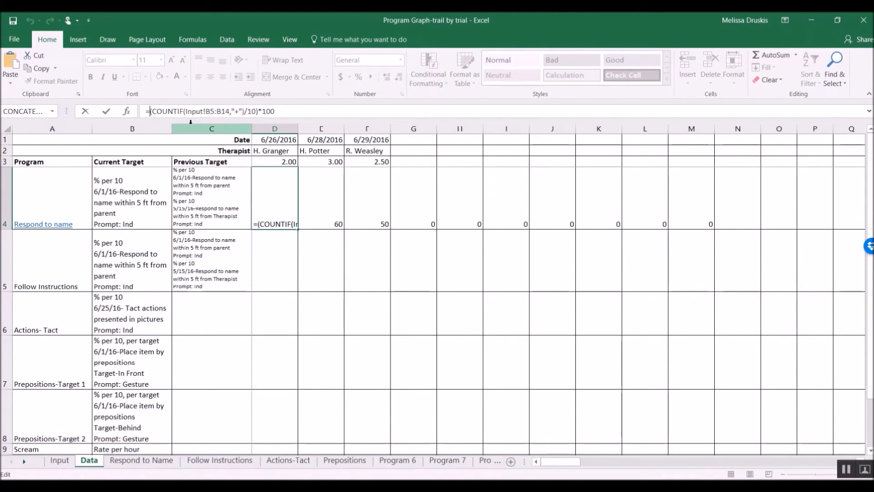
text(if)
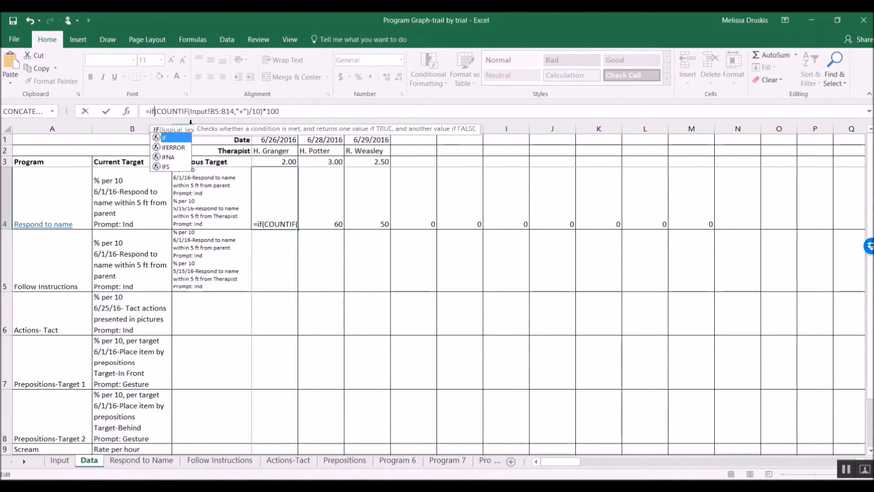
text(()
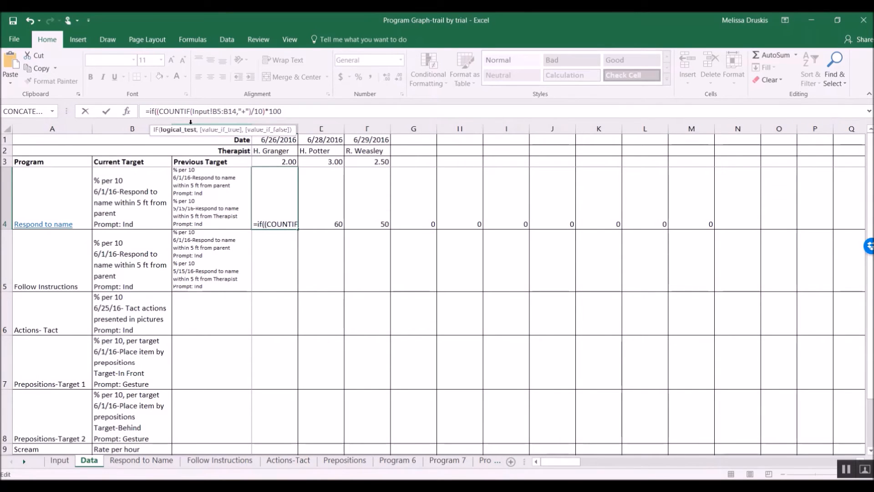
click(60, 460)
click(115, 184)
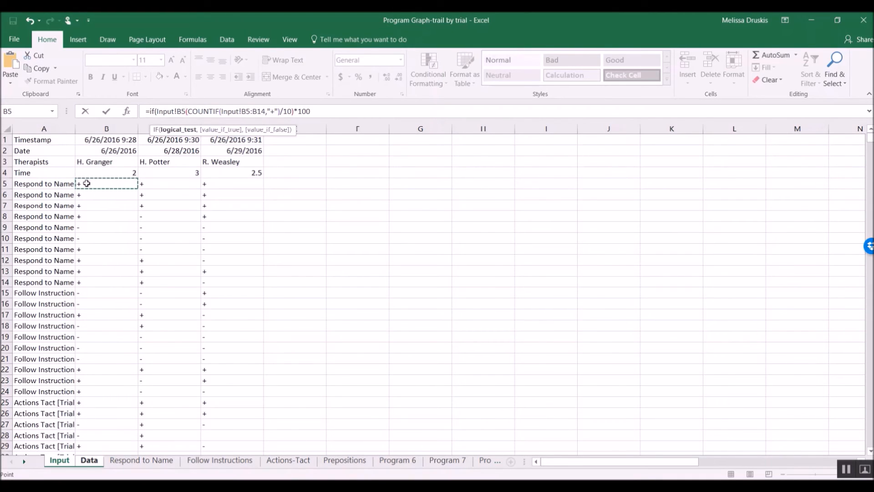
text(="")
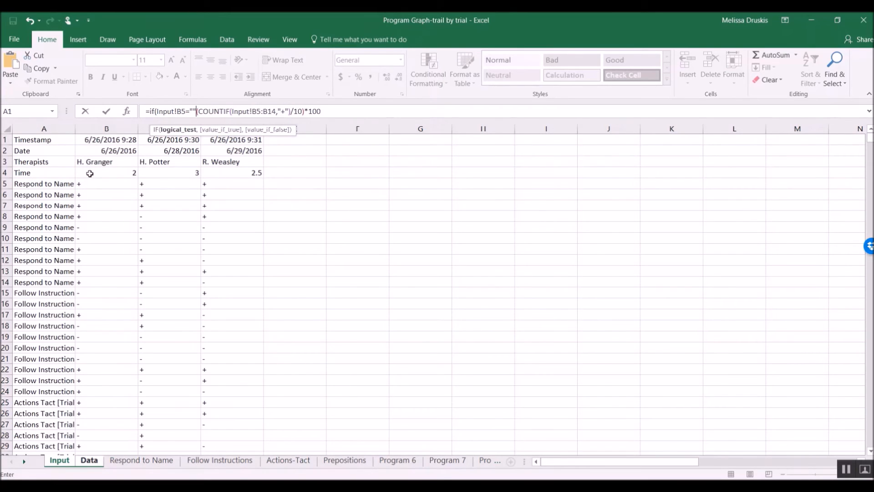
text(,)
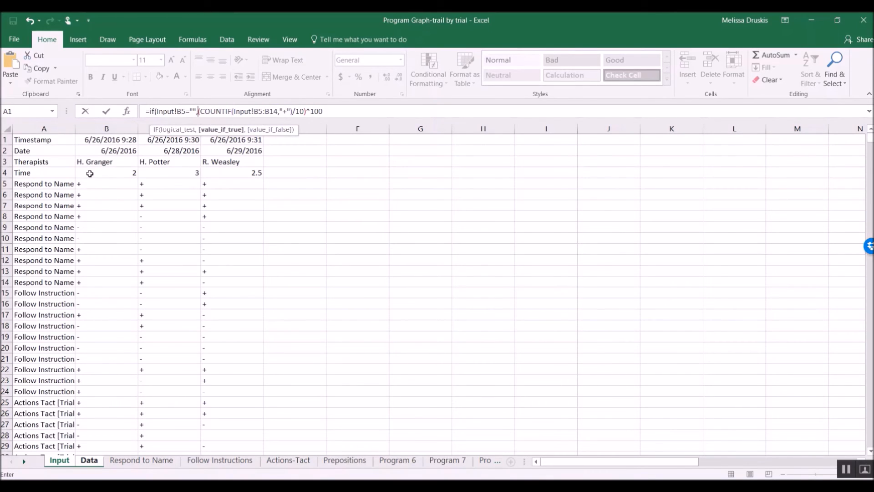
text("")
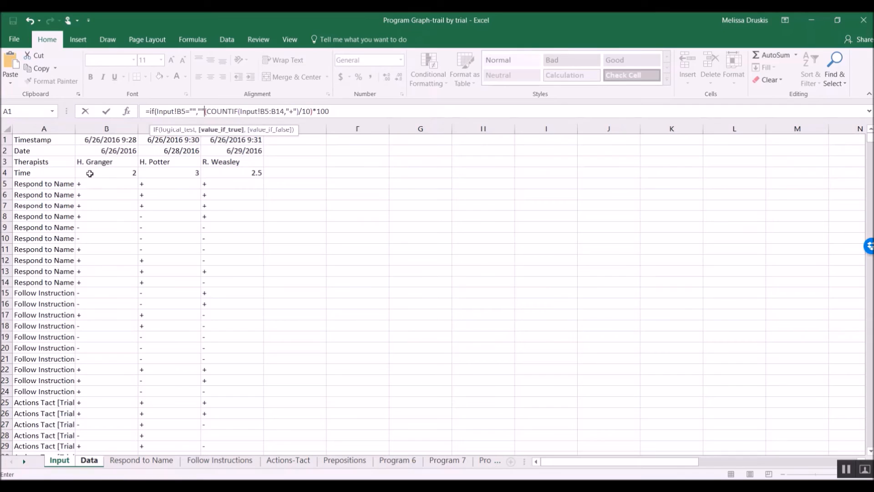
text(,)
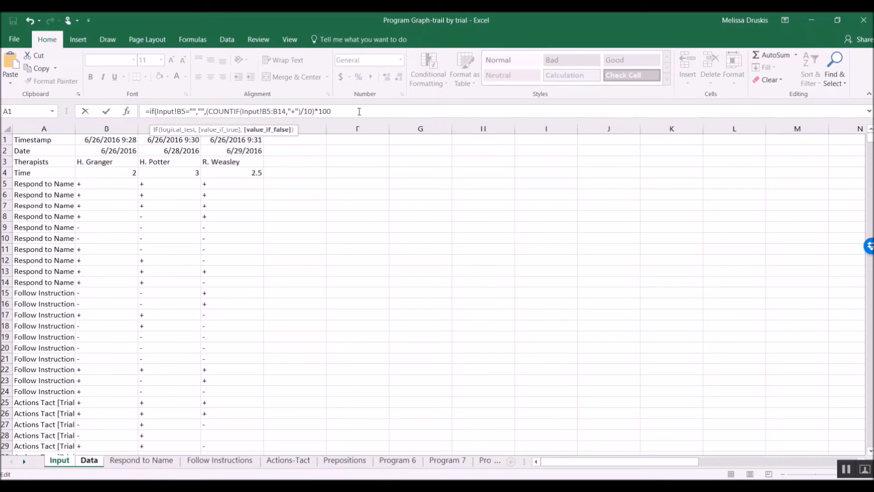
key(Return)
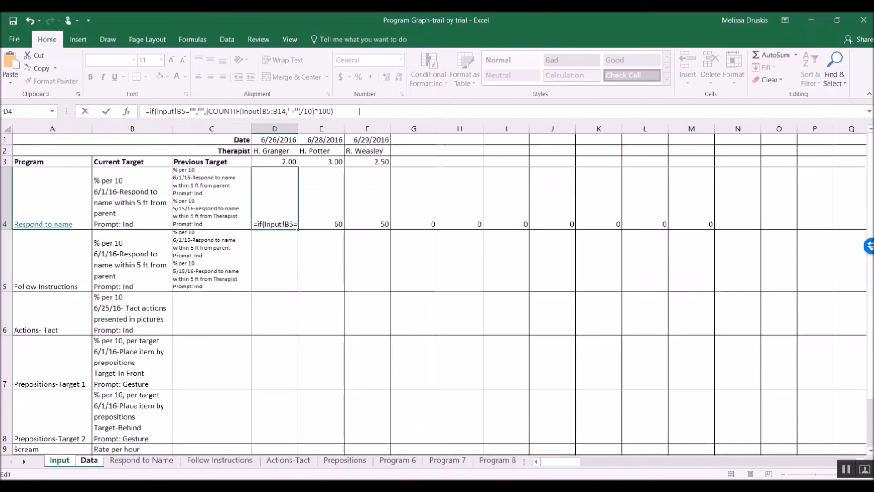
Step: Fill the D4 IF formula across row 4 to column M and review the Respond to Name chart
click(280, 212)
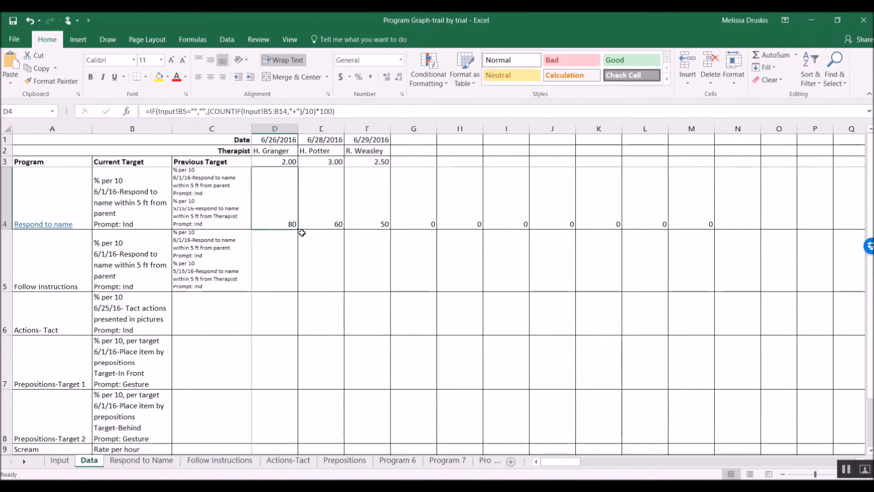
drag(298, 231, 726, 240)
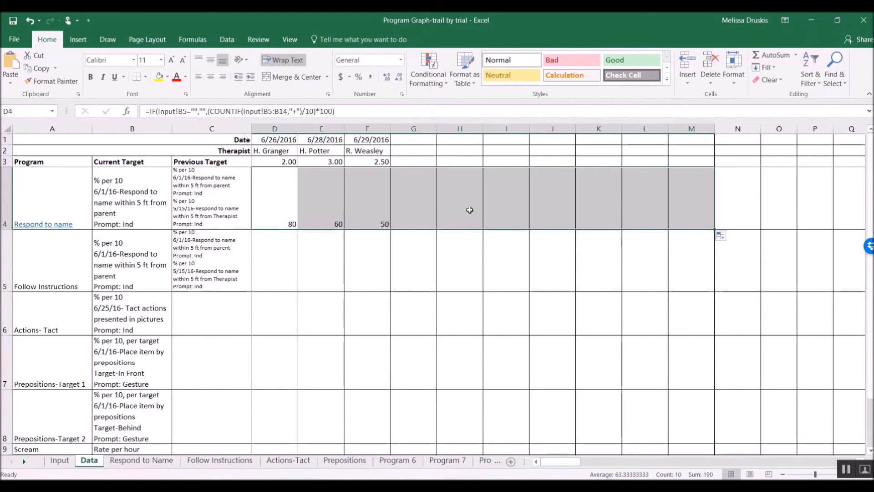
click(381, 209)
click(142, 464)
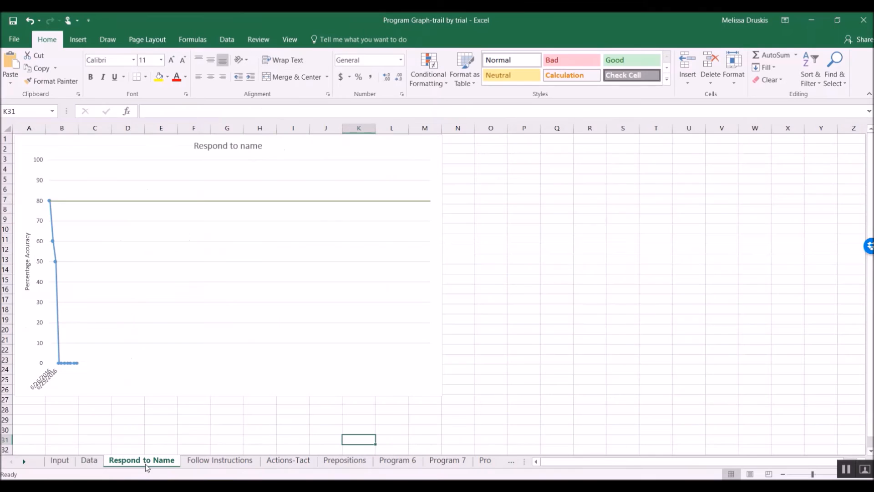
mouse_move(63, 366)
click(98, 464)
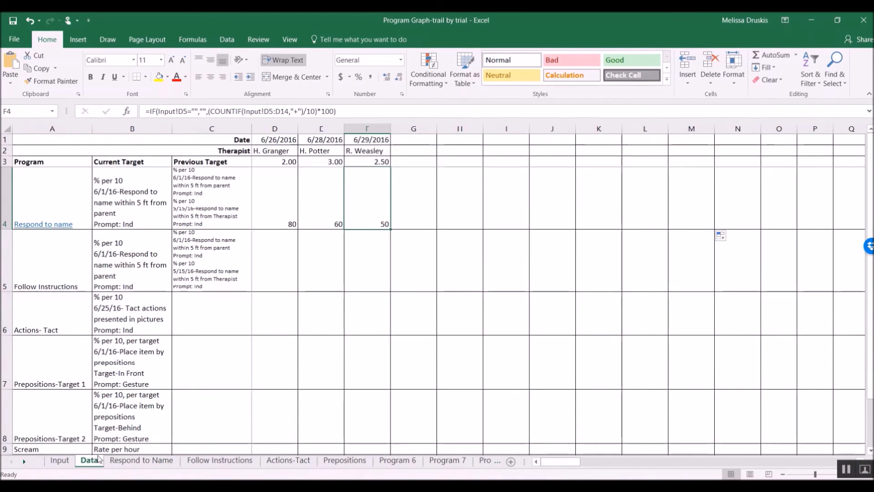
Step: Inspect the filled formulas in row 4 from G4 to J4 and check how blank sessions plot on the Respond to Name chart
click(427, 175)
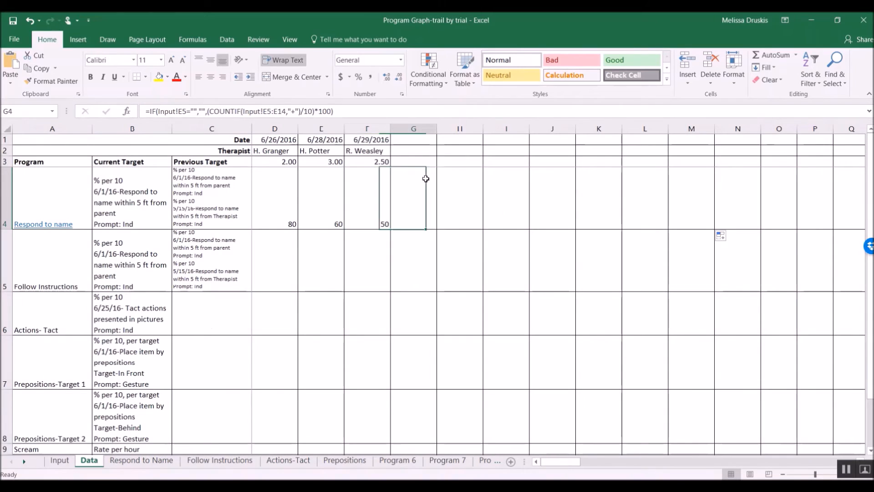
click(468, 193)
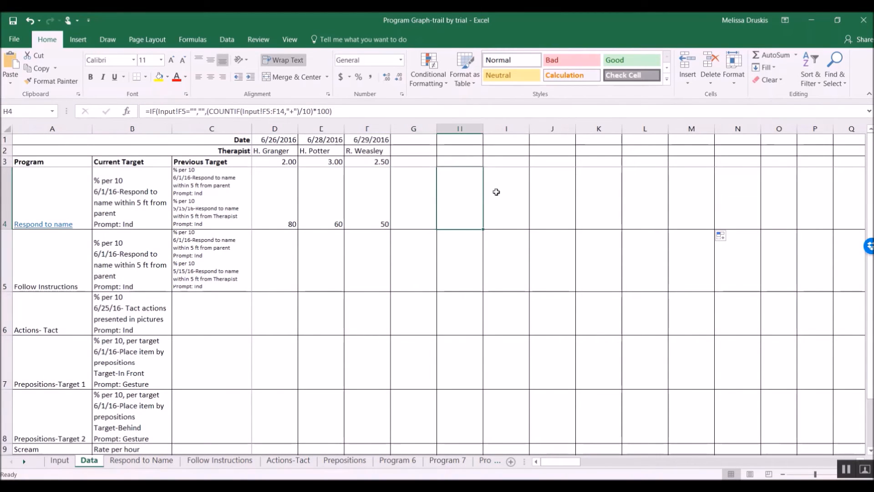
click(497, 193)
click(569, 192)
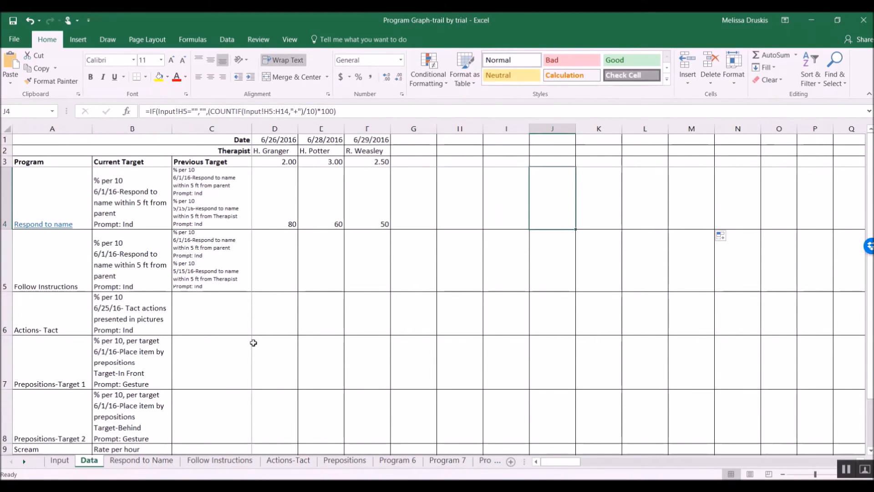
click(173, 460)
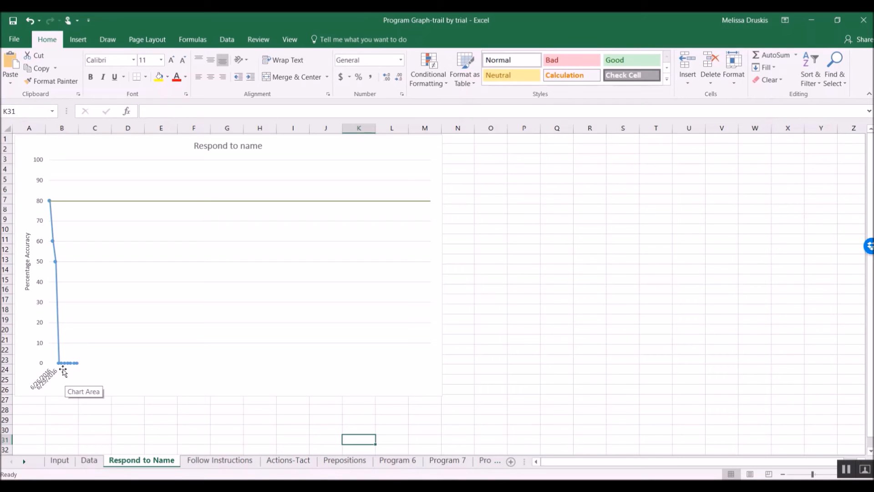
Step: Return #N/A for blank trials in D4 on the Data sheet: =IF(Input!B5="",NA(),(COUNTIF(Input!B5:B14,"+")/10)*100)
click(89, 460)
click(280, 201)
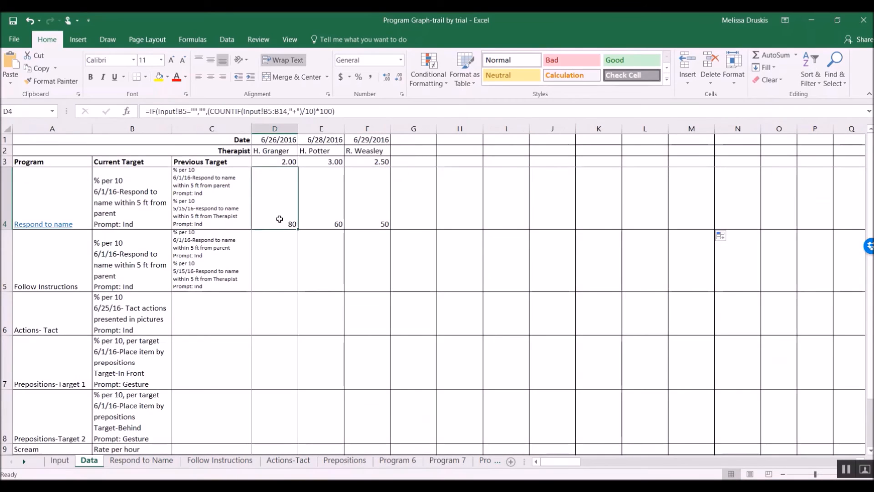
click(204, 109)
double_click(201, 110)
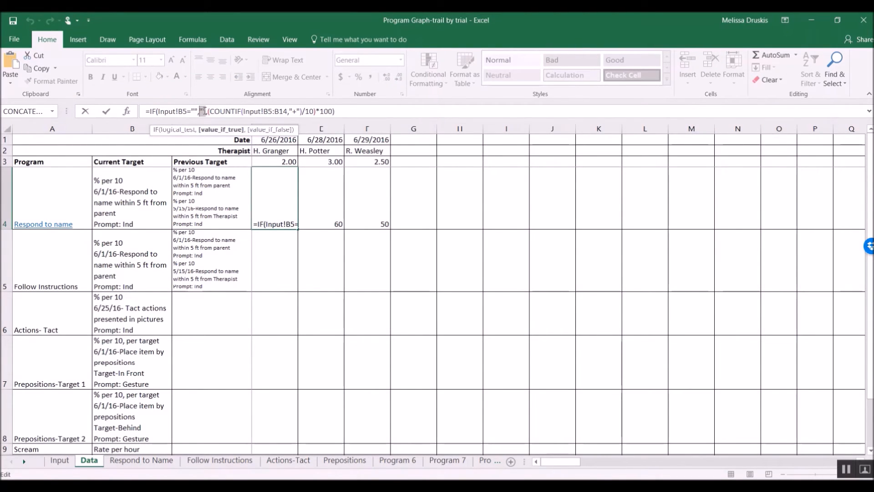
text(n)
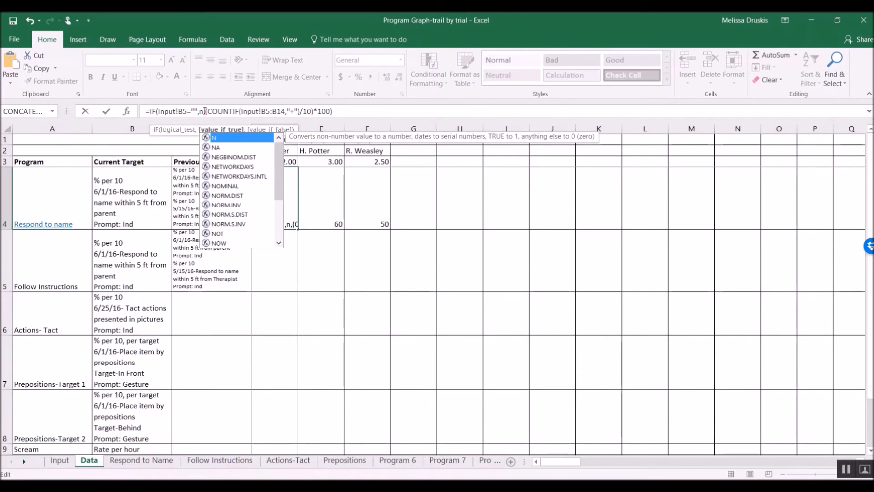
text(a)
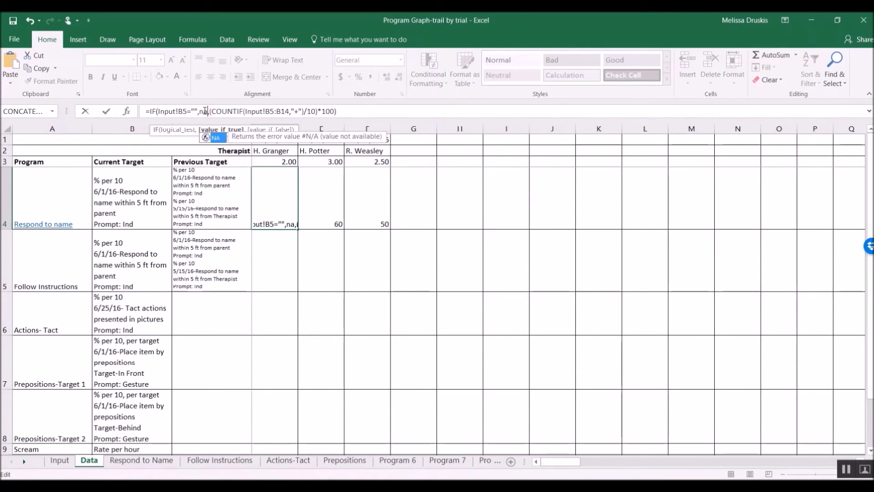
text(())
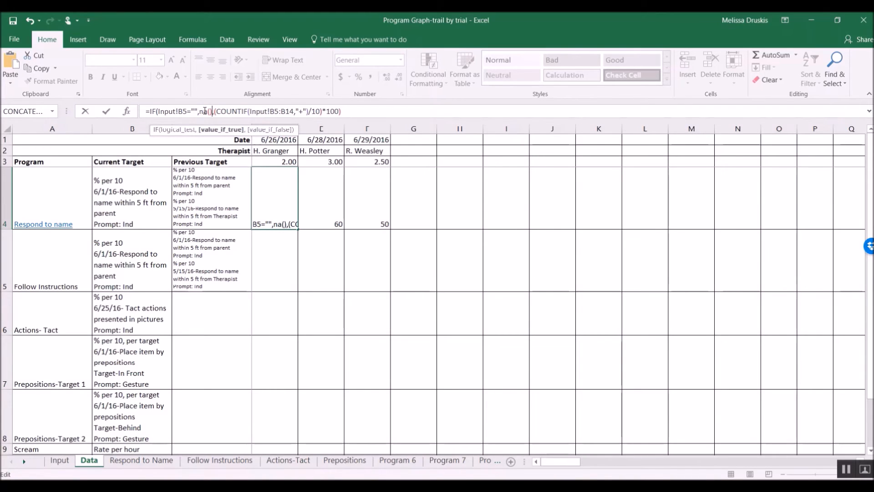
key(Return)
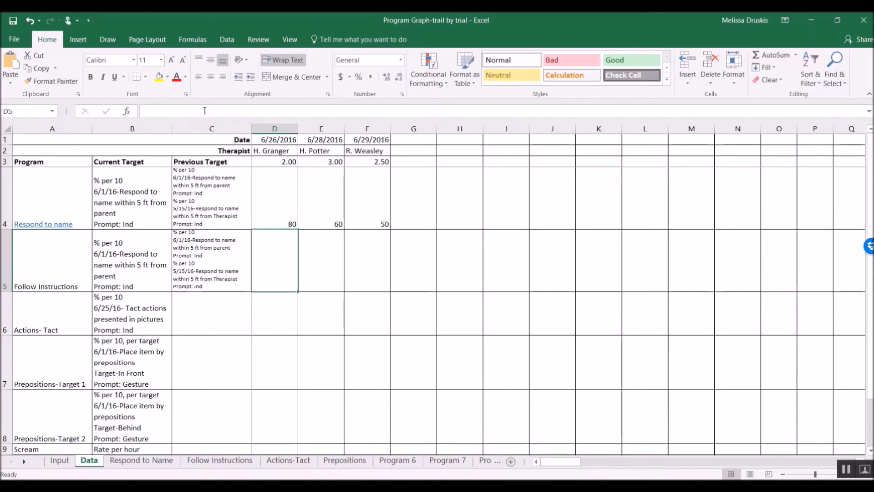
Step: Fill the D4 NA() formula across row 4 to column M and check the Respond to Name chart
click(278, 195)
drag(298, 229, 718, 259)
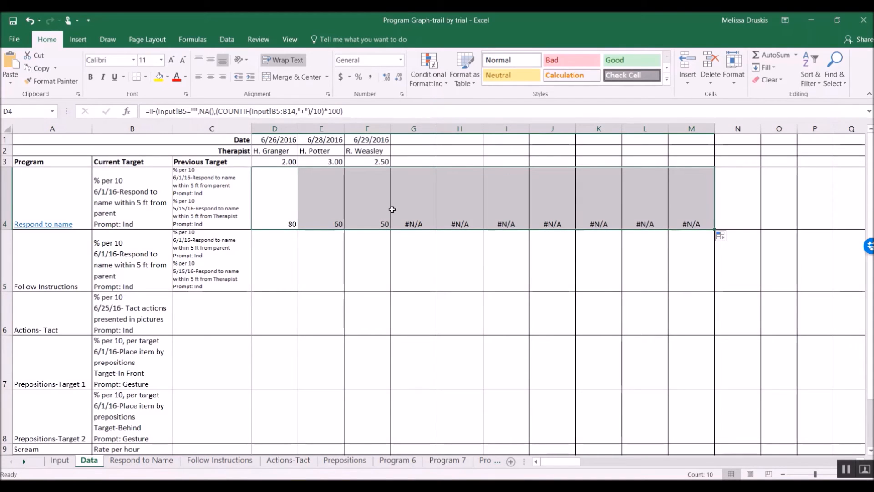
click(442, 199)
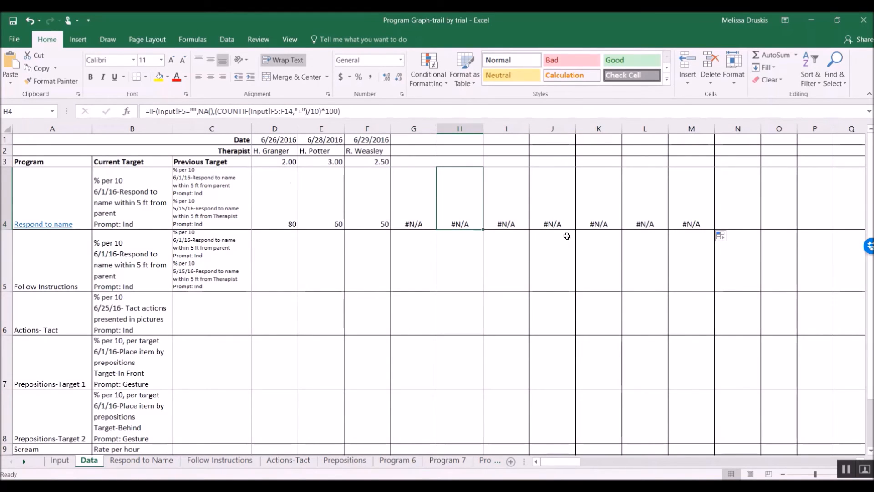
click(431, 202)
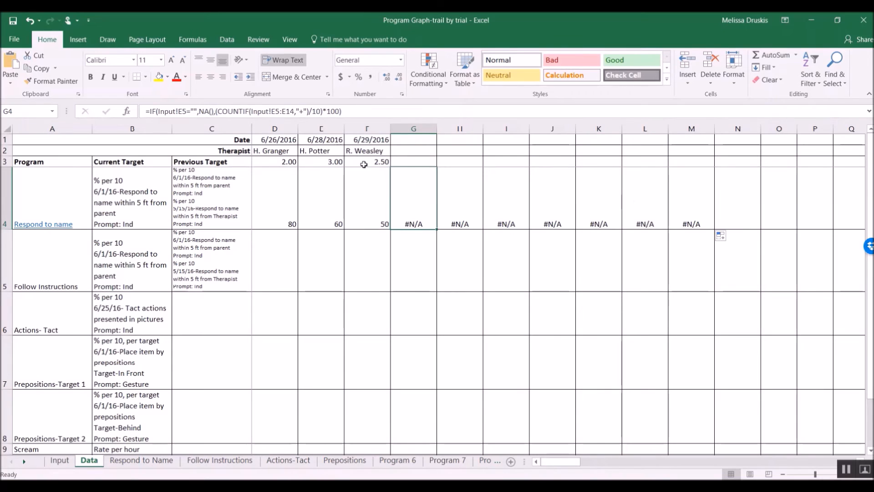
click(164, 461)
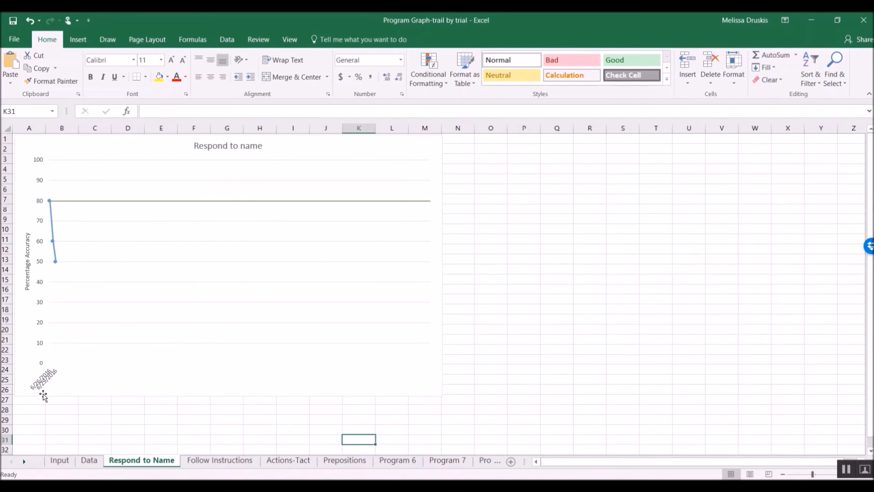
Step: Test the graph by entering 60 in H4 on the Data sheet and viewing the Respond to Name chart
click(90, 461)
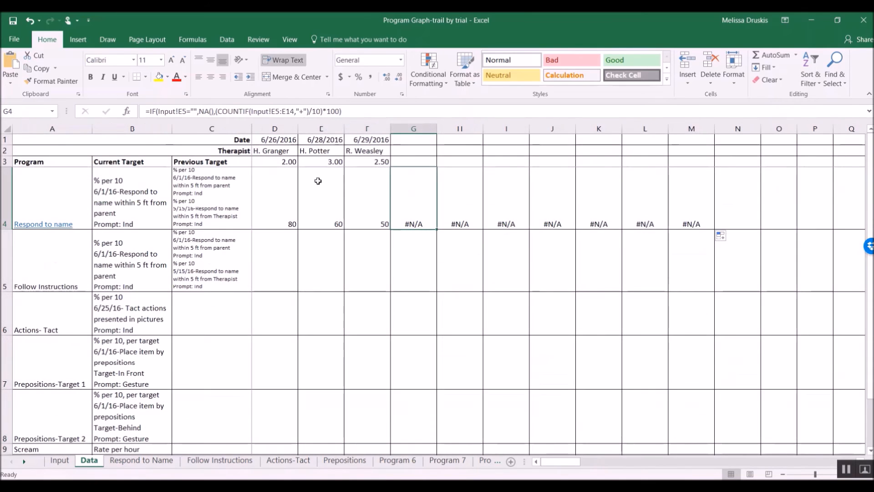
click(462, 196)
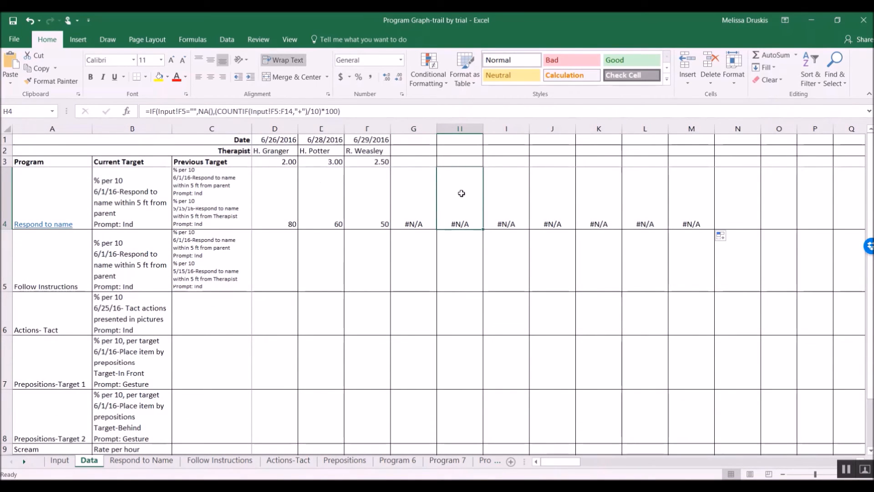
double_click(462, 193)
key(Return)
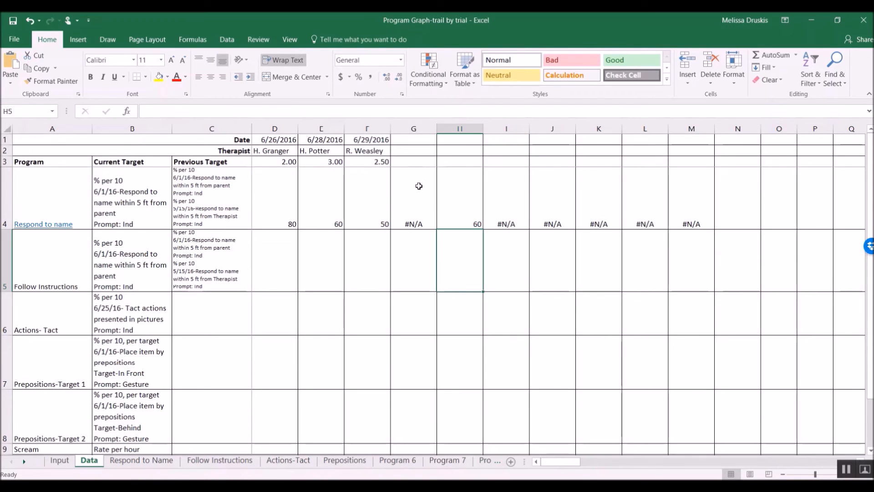
click(141, 461)
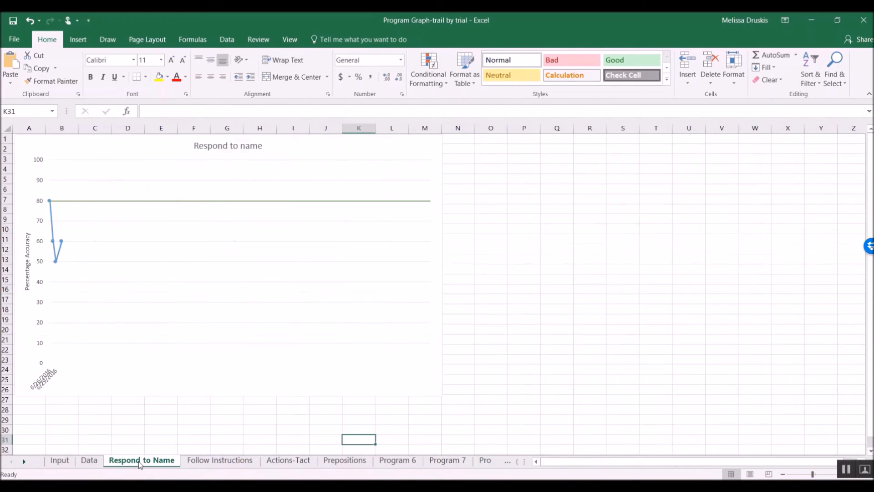
Step: Clear G4 on the Data sheet and compare how the Respond to Name chart handles the empty cell
click(90, 460)
click(415, 198)
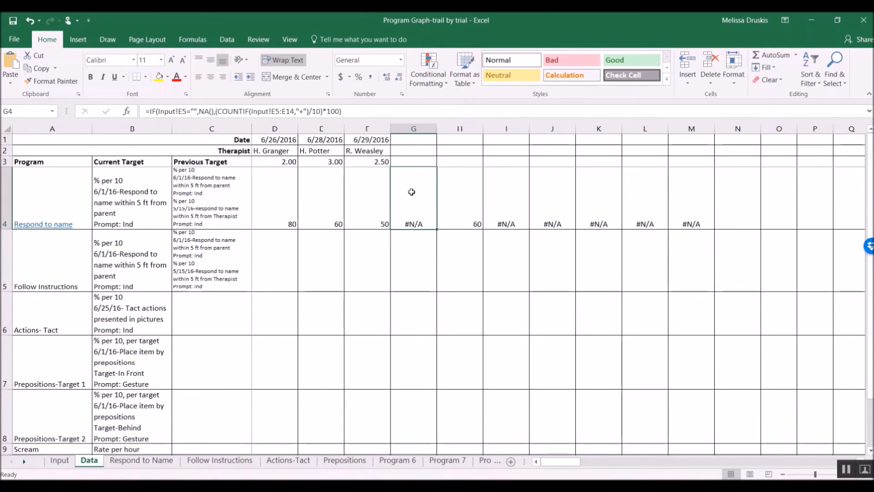
key(BackSpace)
key(Return)
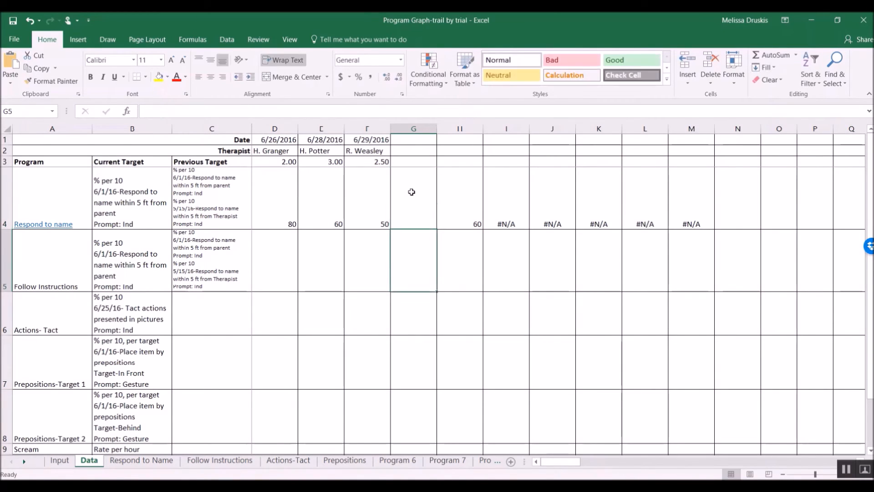
click(146, 460)
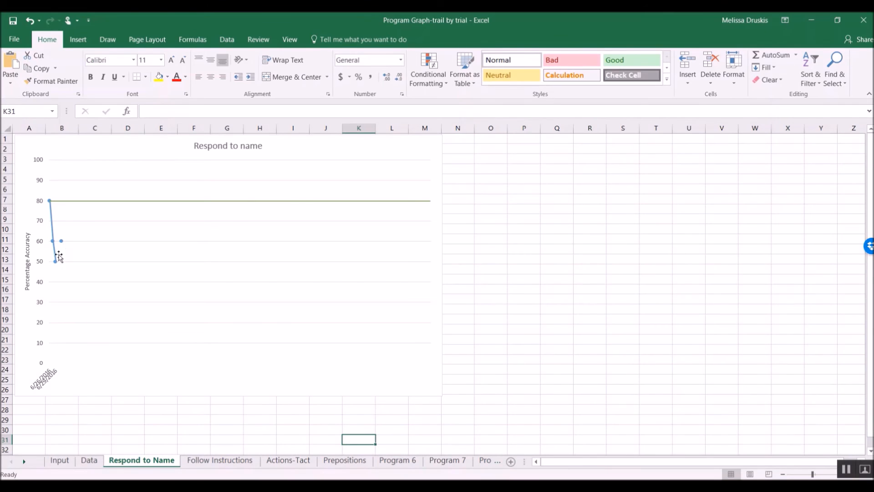
Step: Restore the row 4 formulas on the Data sheet by filling D4 across to column M again
click(89, 460)
click(288, 184)
drag(298, 229, 704, 218)
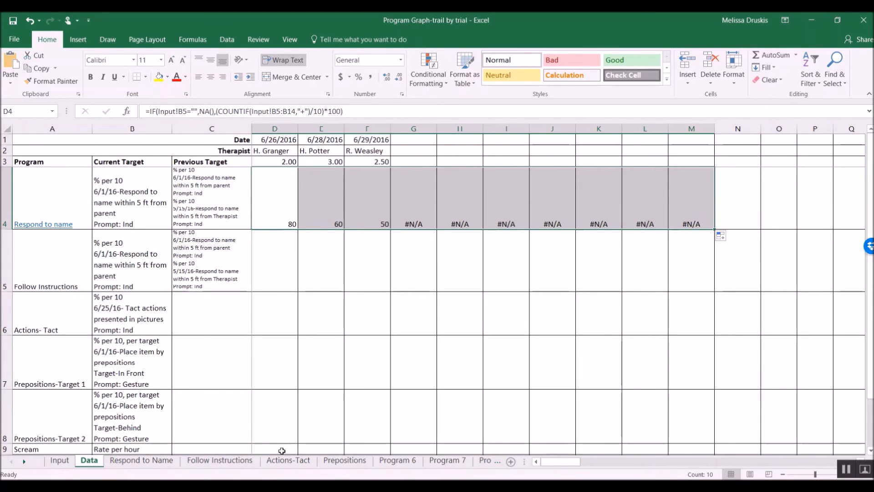
Step: Compare the cell references in the row 4 formulas from D4 to G4 with the columns on the Input sheet
click(284, 196)
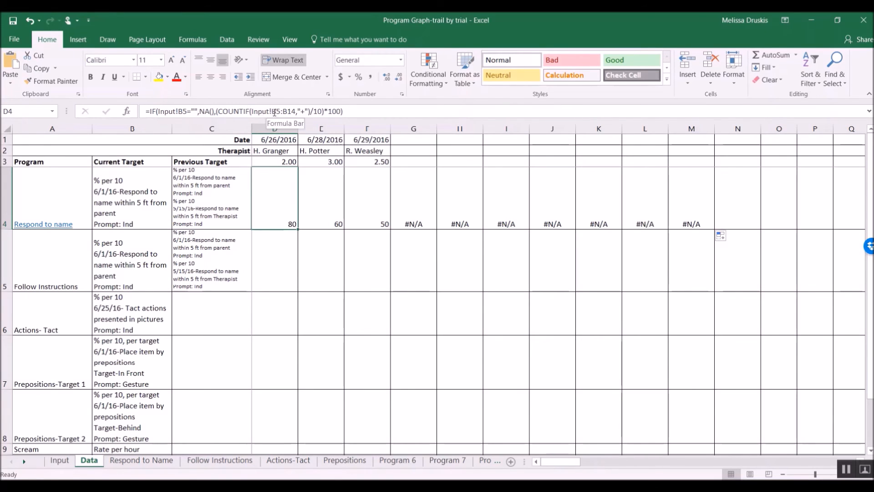
click(331, 207)
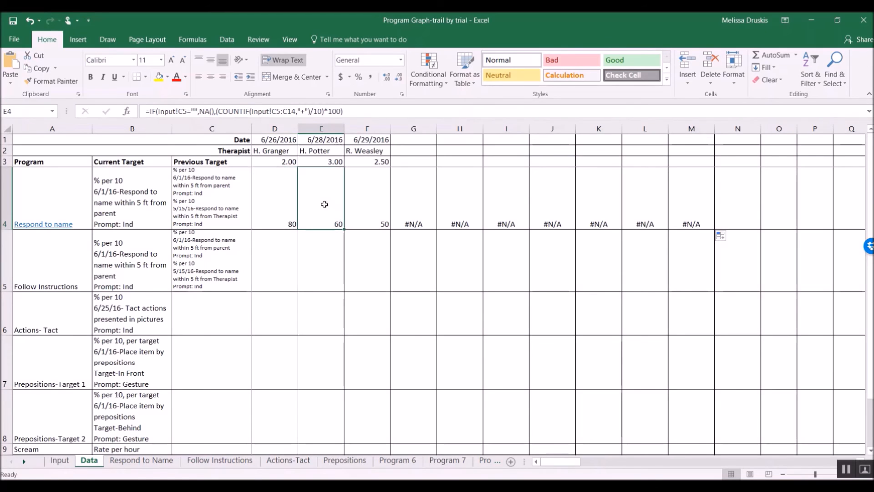
click(361, 198)
click(428, 208)
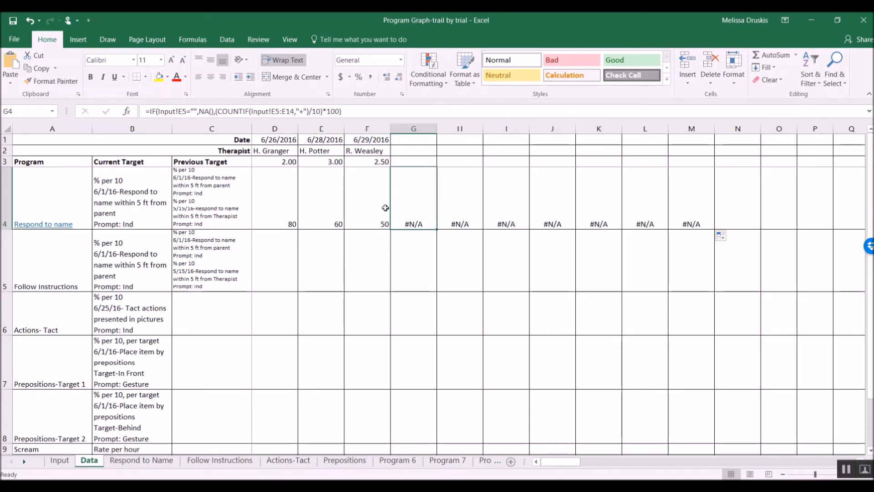
click(63, 461)
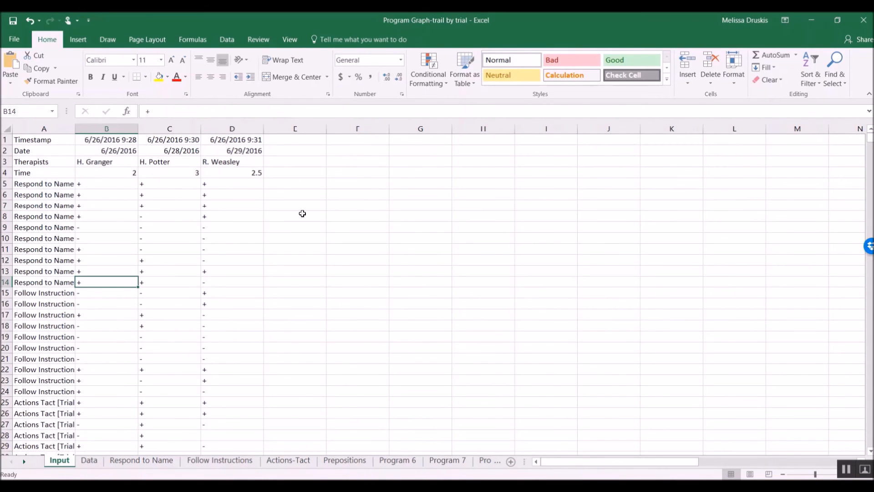
click(89, 462)
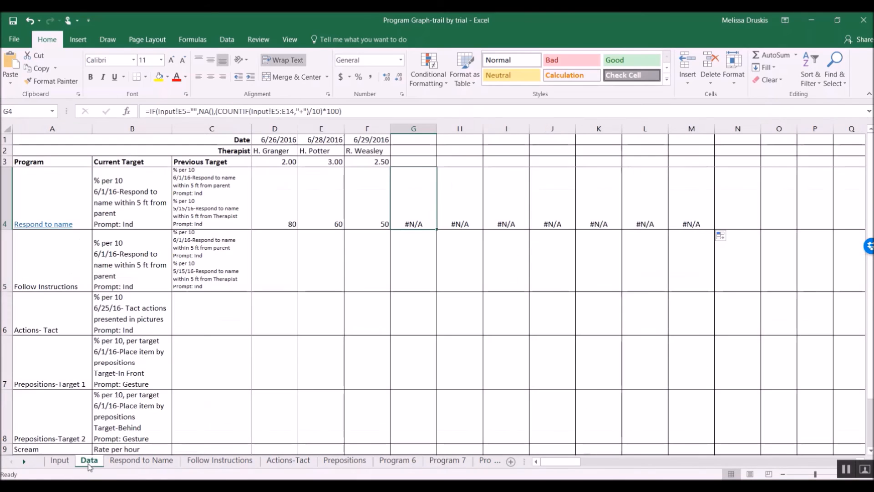
click(304, 194)
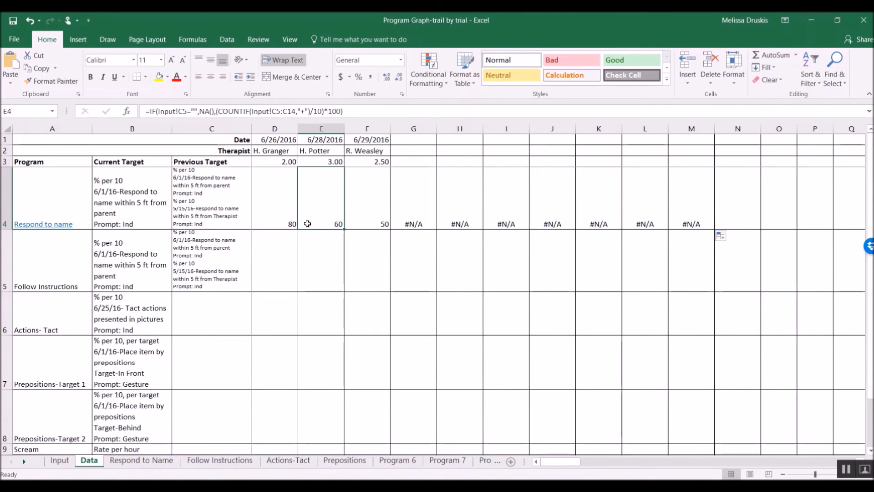
Step: Fill the D4 formula down into D5 for Follow Instructions and inspect its Input sheet references
click(275, 206)
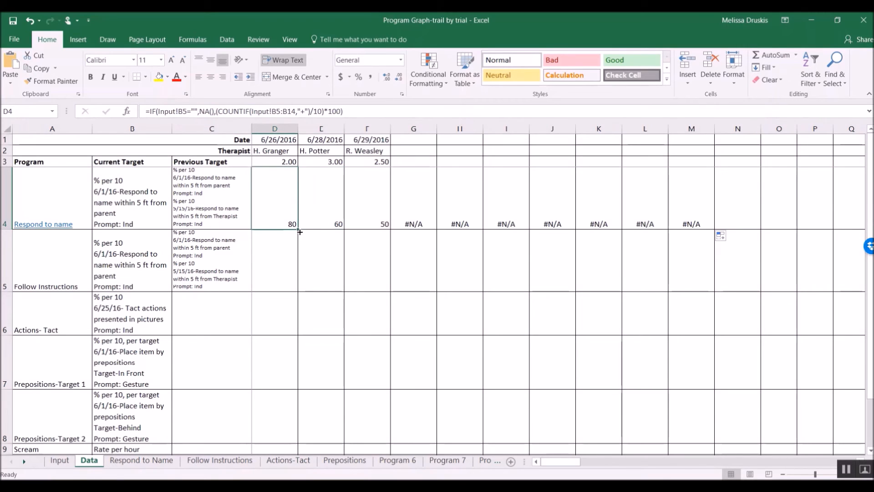
drag(299, 229, 280, 267)
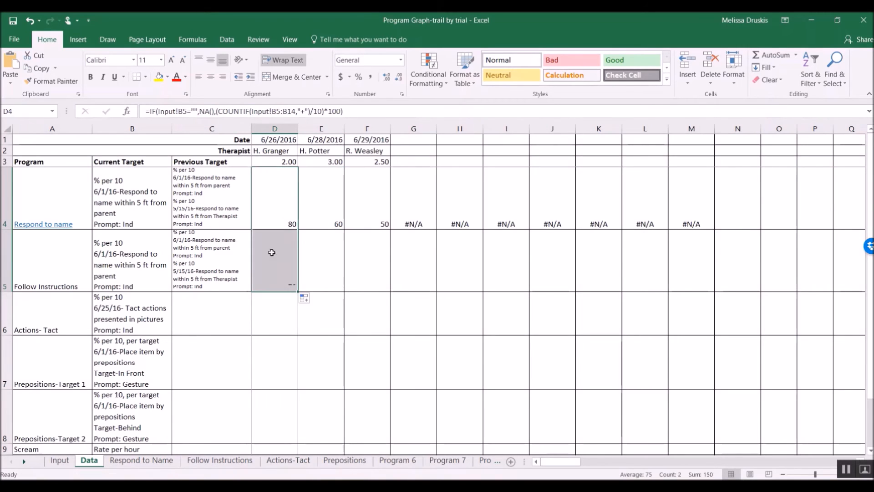
click(278, 260)
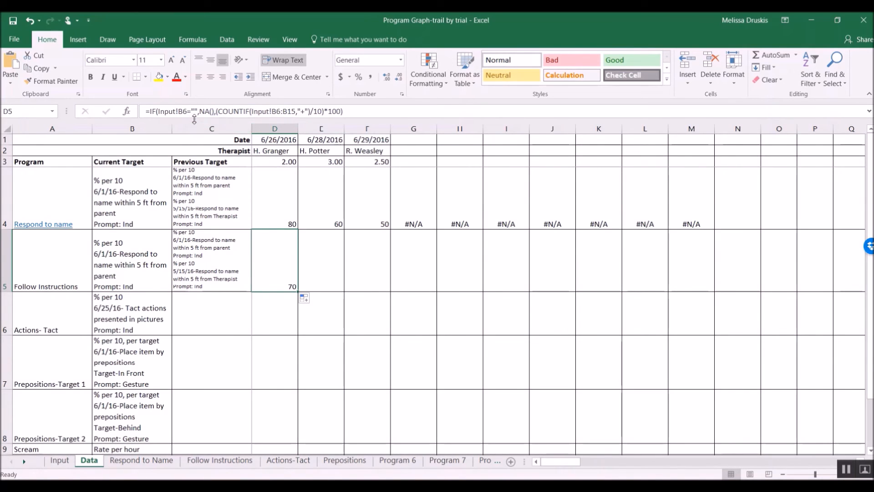
click(66, 260)
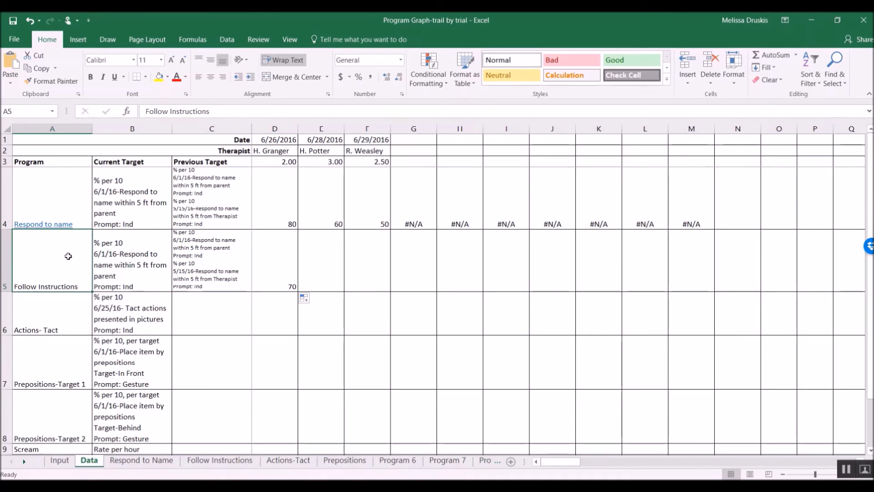
click(272, 265)
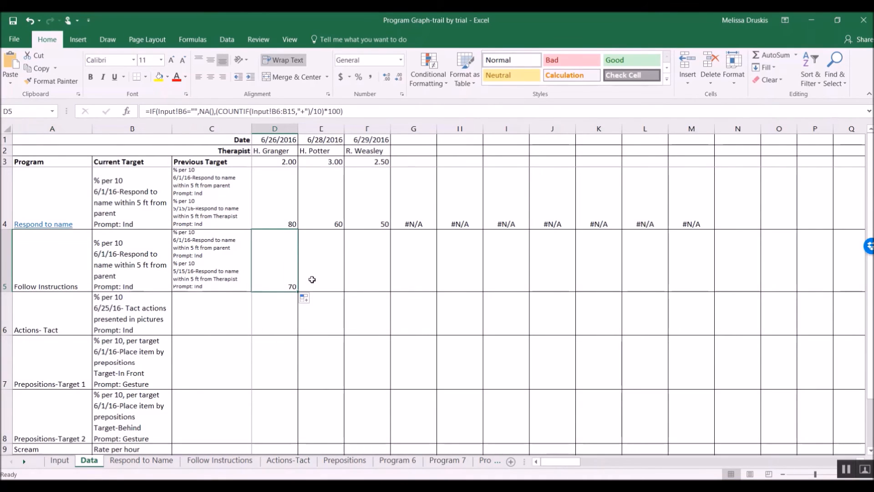
Step: Fill the D4 formula down column D through D8 and select the Follow Instructions cell D5
click(289, 203)
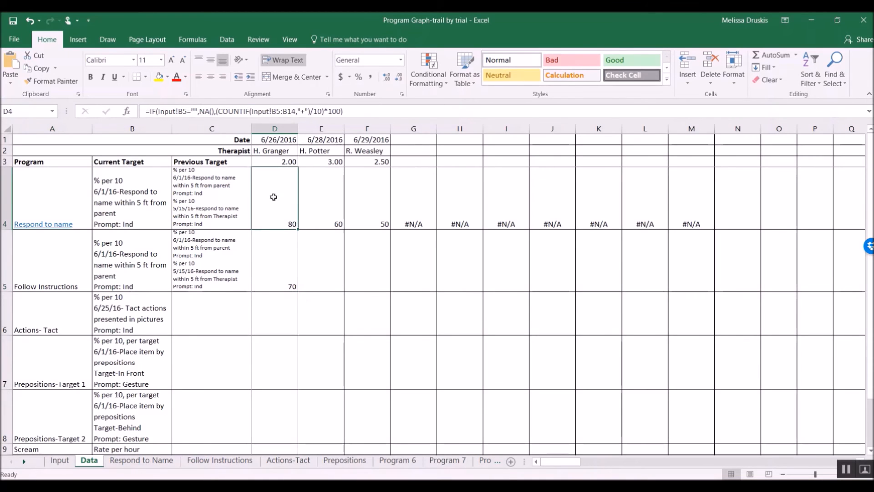
mouse_move(297, 231)
mouse_down()
mouse_move(305, 335)
mouse_move(291, 444)
mouse_move(285, 376)
mouse_up()
drag(870, 288, 869, 255)
click(283, 281)
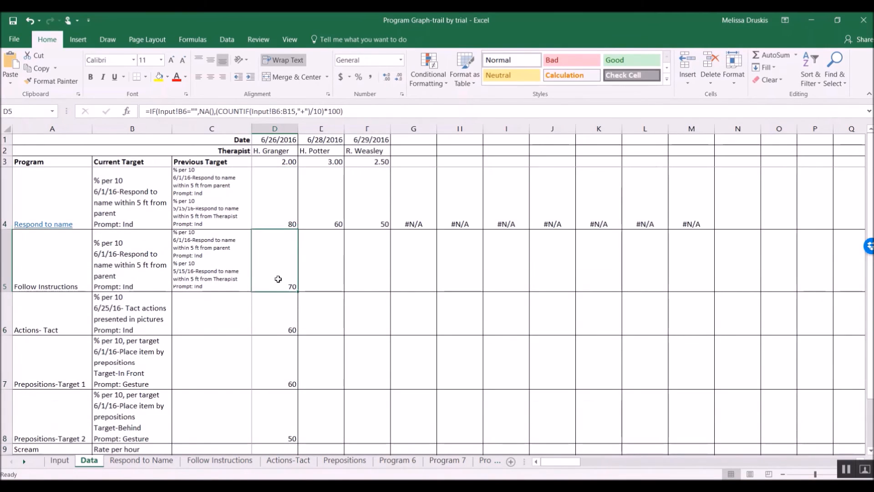
Step: Point the blank test of the Follow Instructions formula in D5 to Input!B15
click(185, 111)
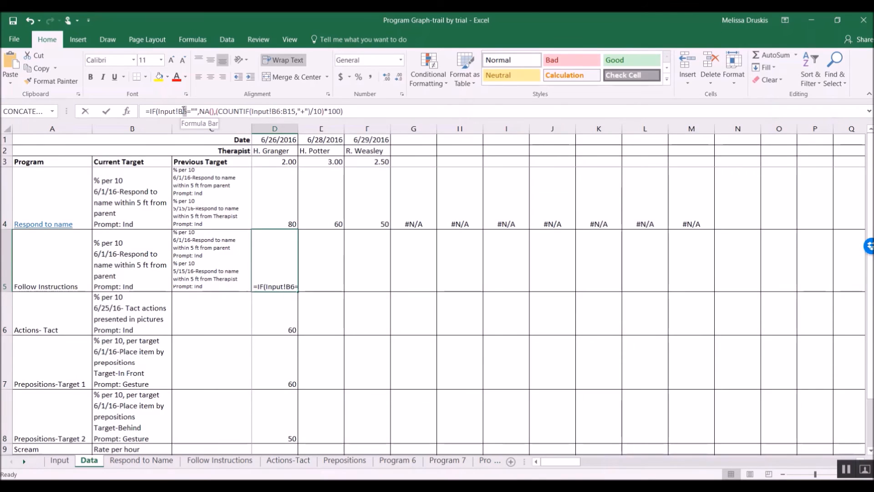
key(BackSpace)
key(Delete)
key(BackSpace)
key(BackSpace)
key(BackSpace)
key(BackSpace)
key(BackSpace)
key(BackSpace)
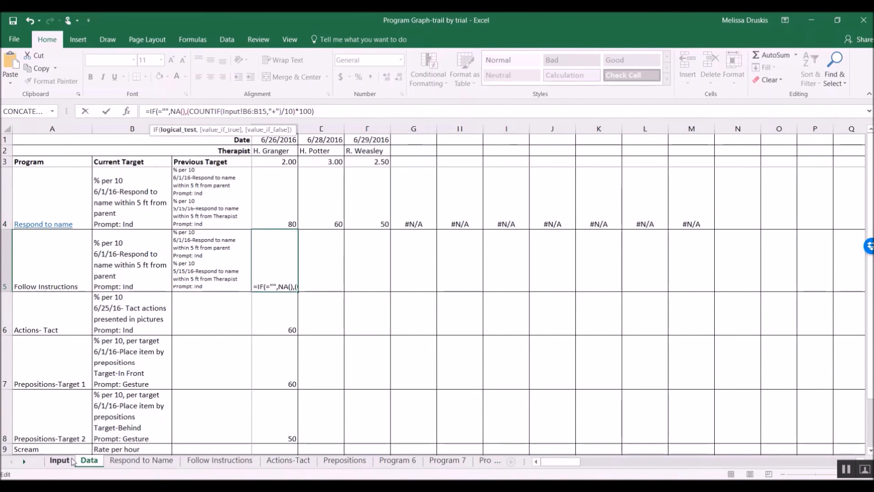
click(72, 461)
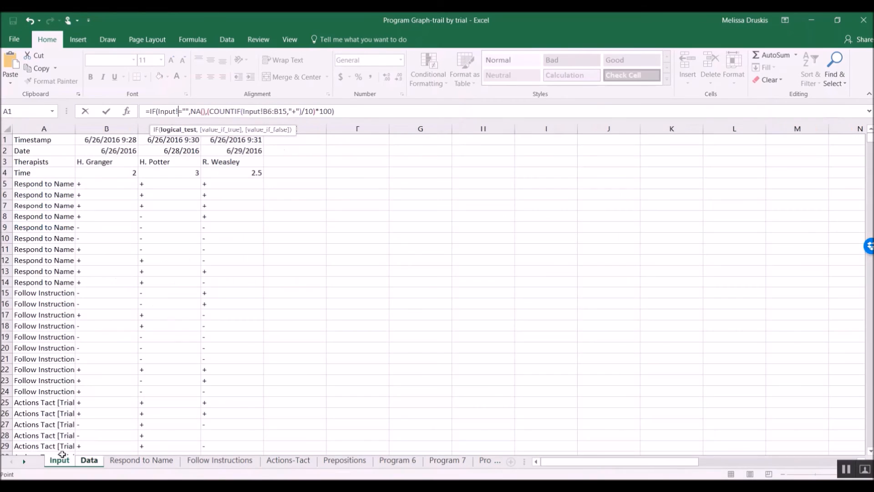
click(99, 293)
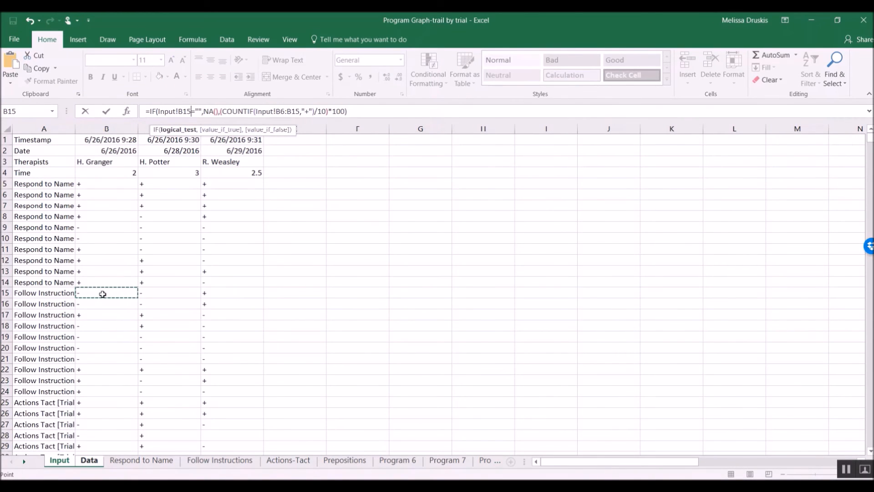
key(Return)
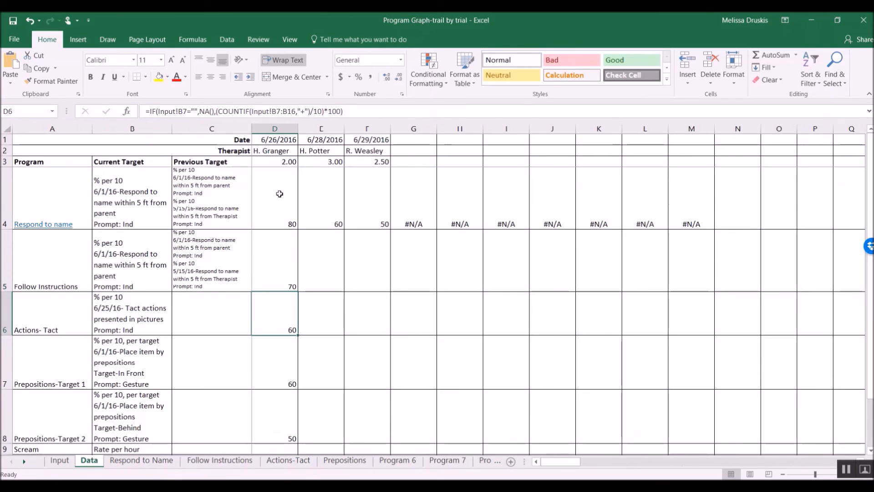
Step: Set the COUNTIF range of the Follow Instructions formula in D5 to Input!B15:B24
drag(296, 112, 253, 113)
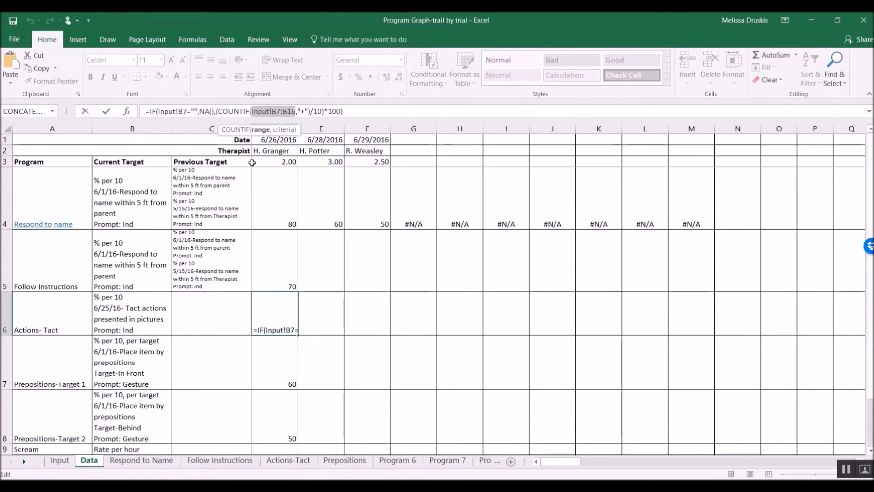
key(Return)
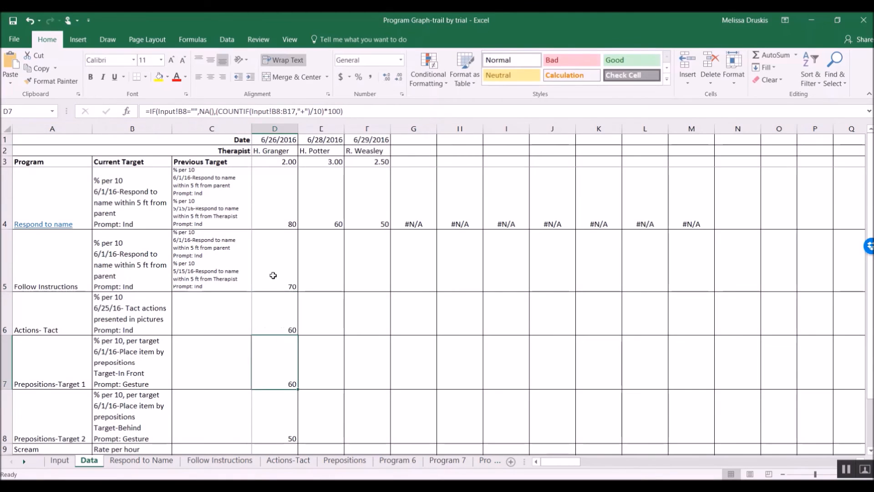
click(273, 276)
drag(300, 111, 255, 111)
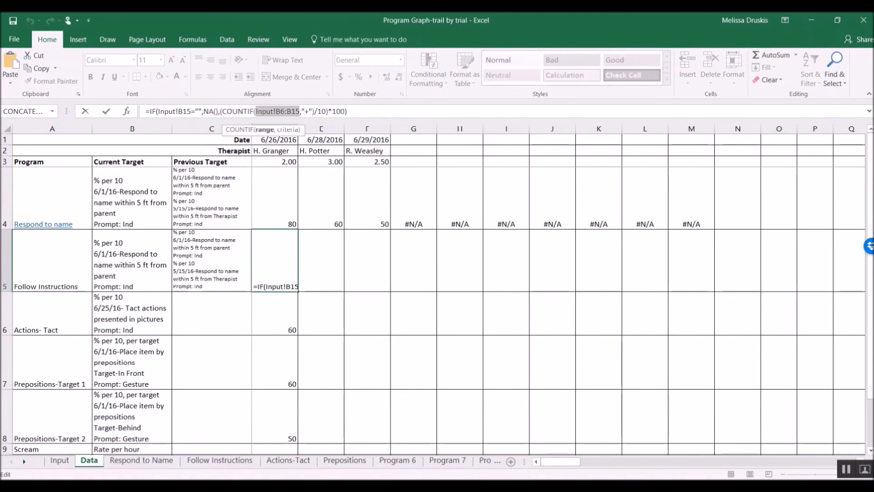
click(60, 461)
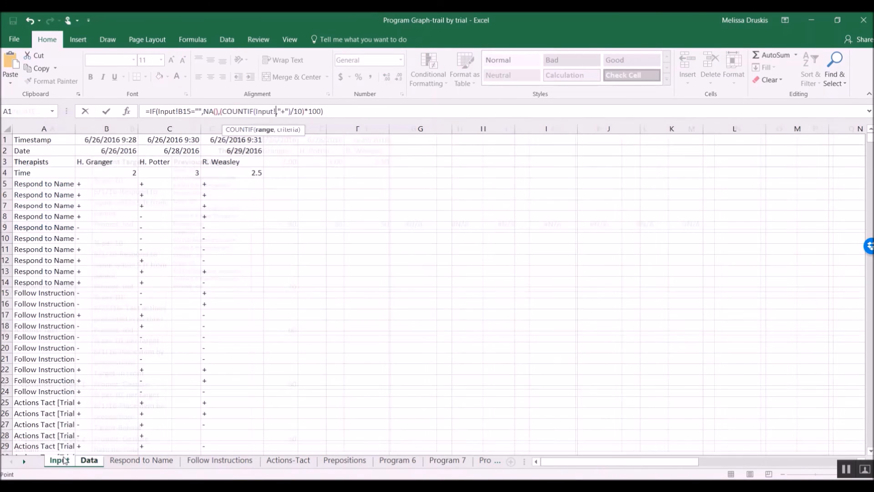
drag(92, 293, 100, 390)
key(Return)
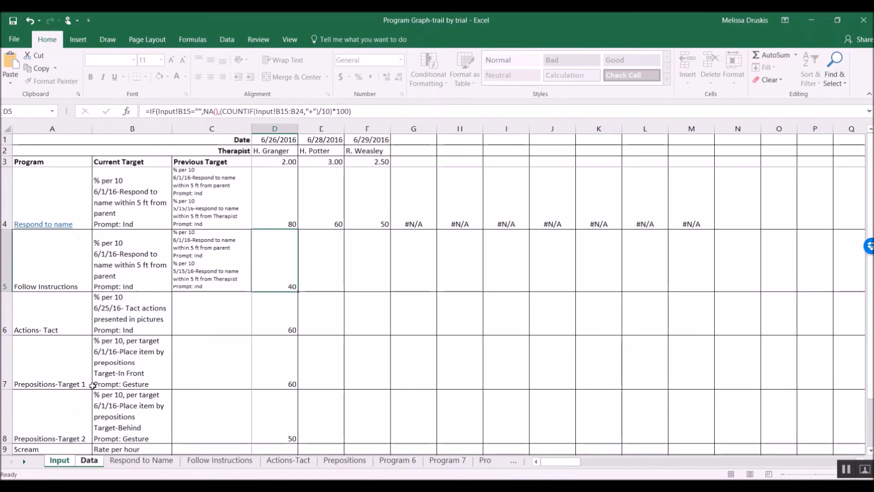
Step: Point the blank test of the Actions-Tact formula in D6 to Input!B25
click(292, 263)
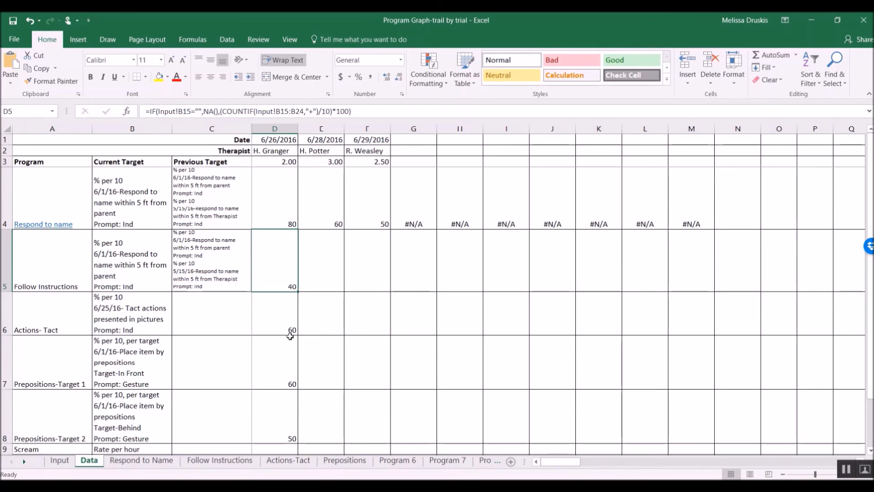
click(278, 316)
drag(187, 111, 157, 111)
click(60, 461)
click(107, 402)
key(Return)
Step: Set the COUNTIF range of the Actions-Tact formula in D6 to Input!B25:B34
click(273, 314)
drag(299, 111, 256, 111)
key(BackSpace)
click(60, 461)
drag(110, 304, 115, 404)
key(Return)
Step: Point the blank test of the Prepositions-Target 1 formula in D7 to Input!B35
drag(184, 111, 158, 111)
key(BackSpace)
click(60, 461)
click(91, 413)
key(Return)
Step: Set the COUNTIF range of the Prepositions-Target 1 formula in D7 to Input!B35:B44
click(275, 368)
drag(299, 112, 255, 111)
key(BackSpace)
click(59, 461)
scroll(91, 412, down, 3)
drag(100, 305, 105, 405)
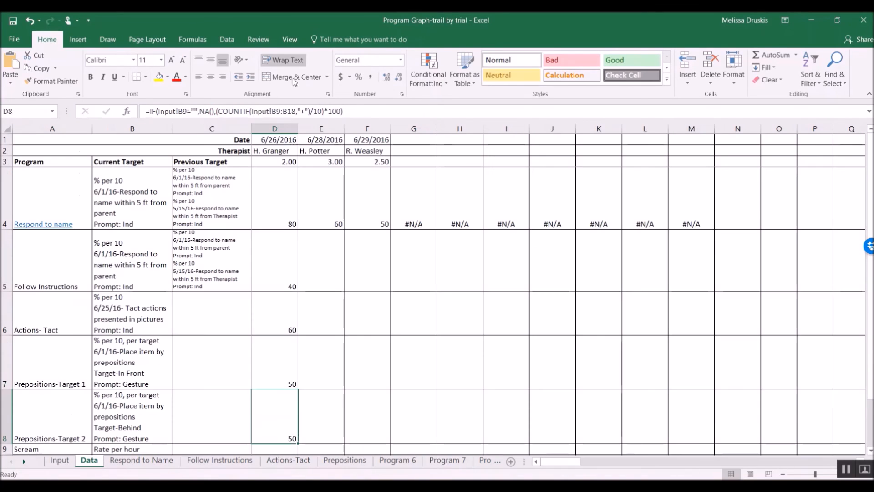
Step: Point the blank test of the Prepositions-Target 2 formula in D8 to Input!B45
click(60, 462)
click(94, 413)
key(Return)
Step: Set the COUNTIF range of the Prepositions-Target 2 formula in D8 to Input!B45:B54 and reselect D8
click(275, 417)
drag(298, 111, 256, 111)
key(BackSpace)
click(60, 461)
drag(104, 305, 109, 403)
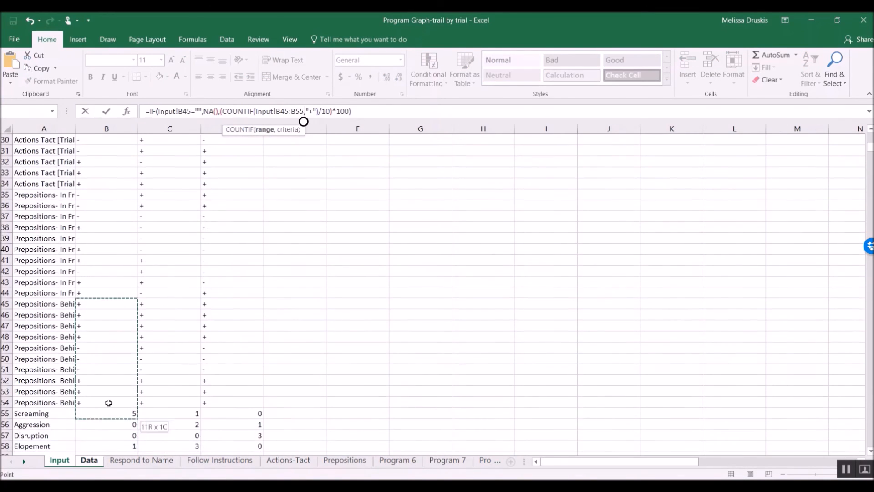
key(Down)
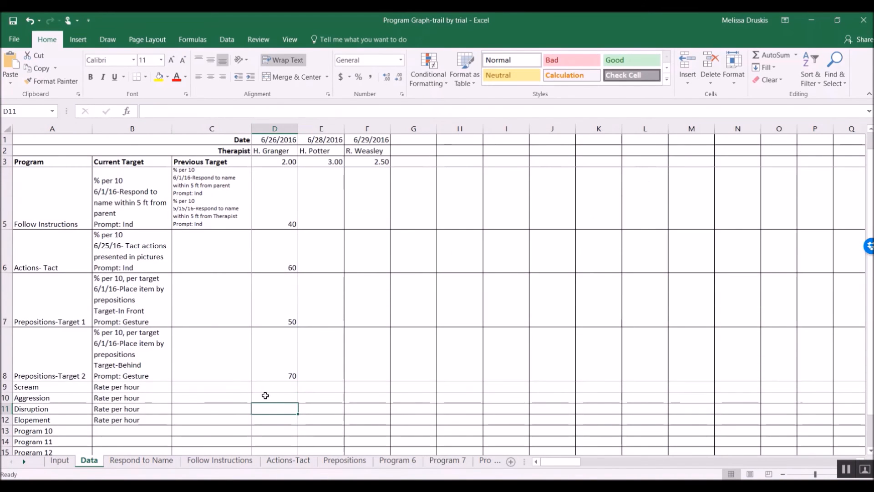
key(Up)
key(Up)
key(Up)
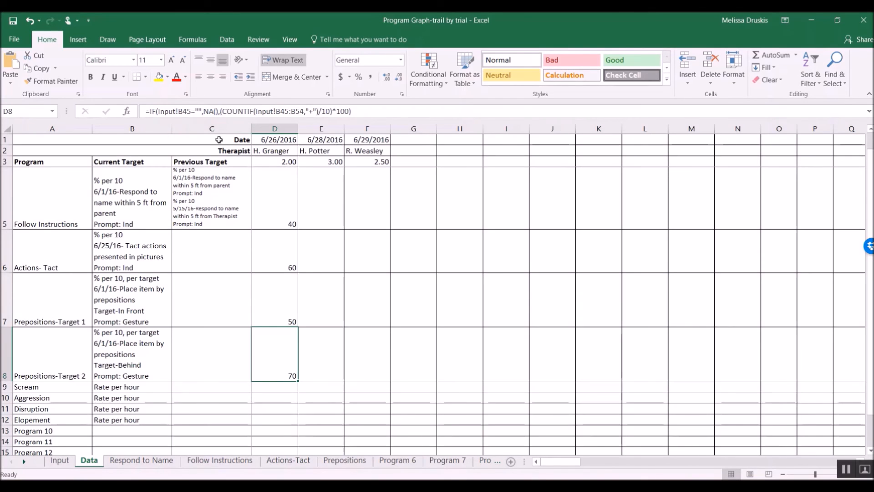
Step: Enter =IF(Input!B55="",NA(),Input!B55) in the Scream cell D9 of the Data sheet
click(285, 387)
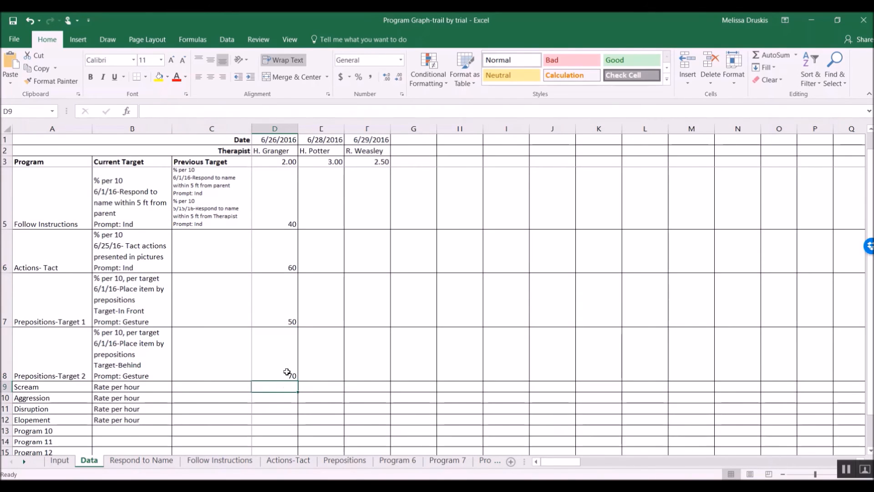
text(=if()
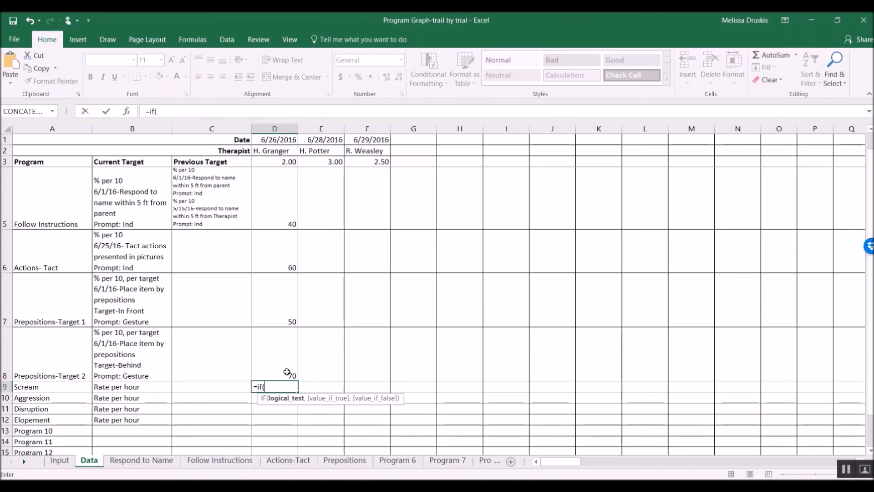
click(60, 460)
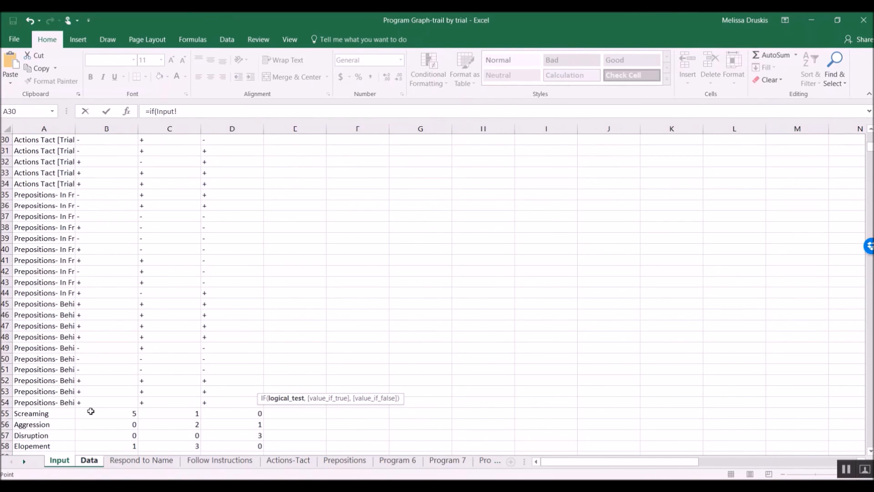
click(92, 416)
text(="",NA*)
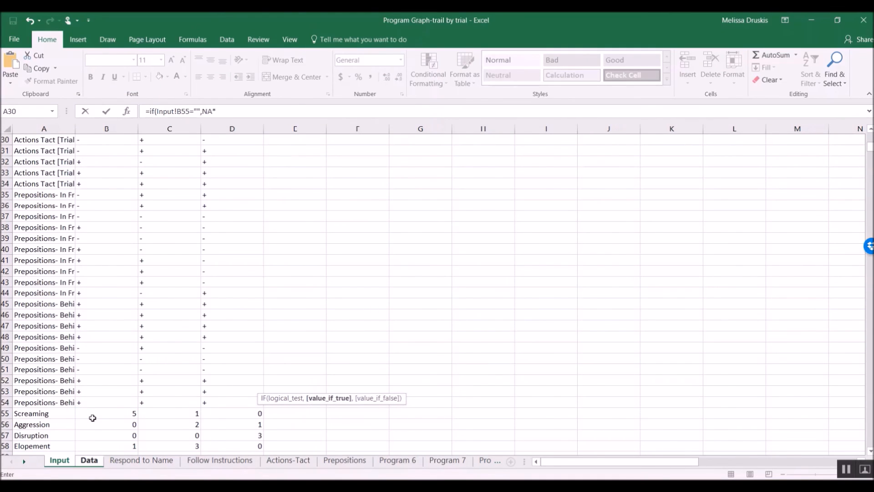
key(BackSpace)
text(())
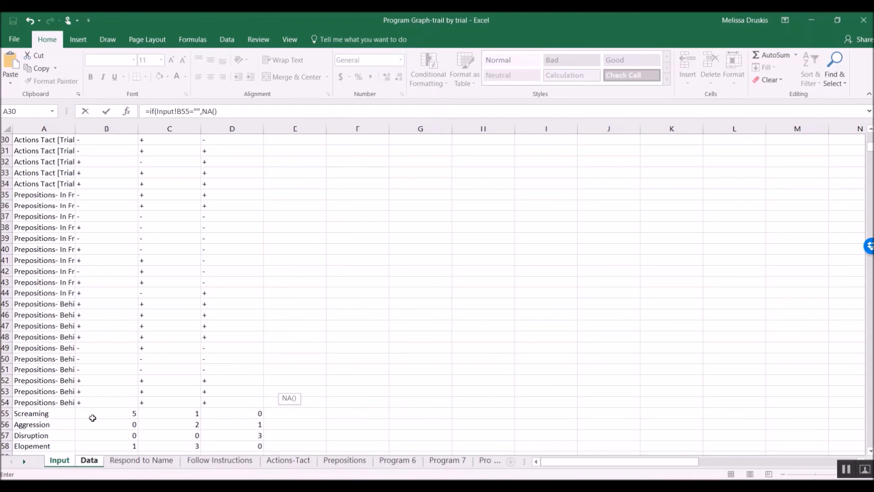
text(,)
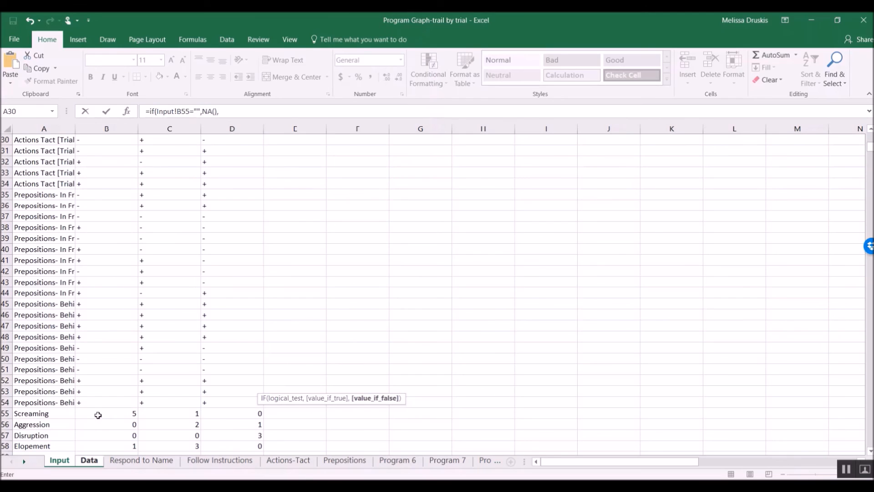
click(97, 412)
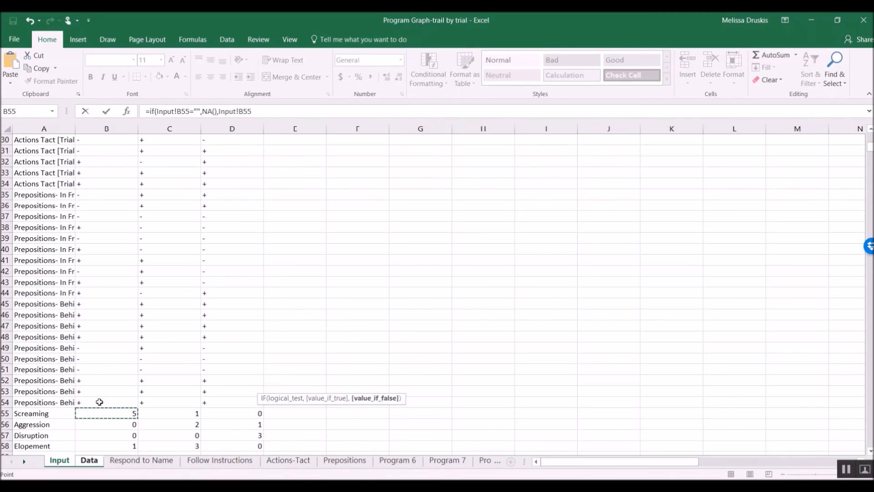
key(Return)
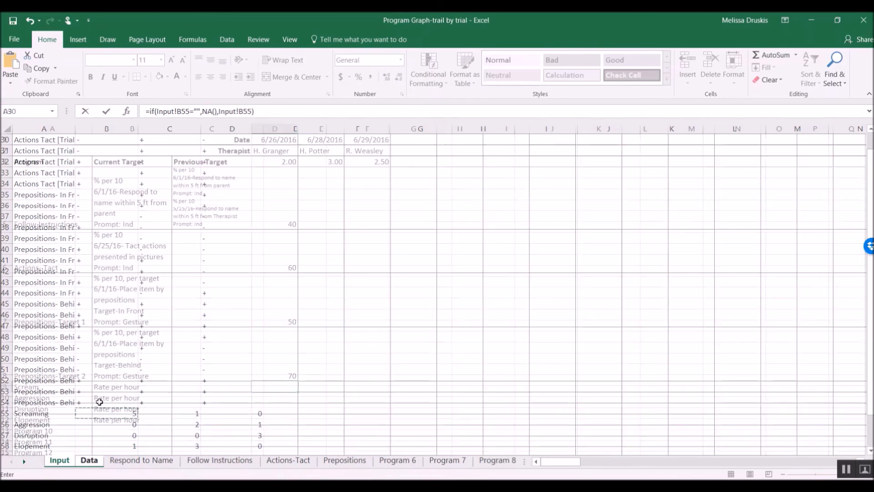
Step: Fill the D9 formula down to the Elopement row, D12, and fill D9:D12 across to column M
click(284, 386)
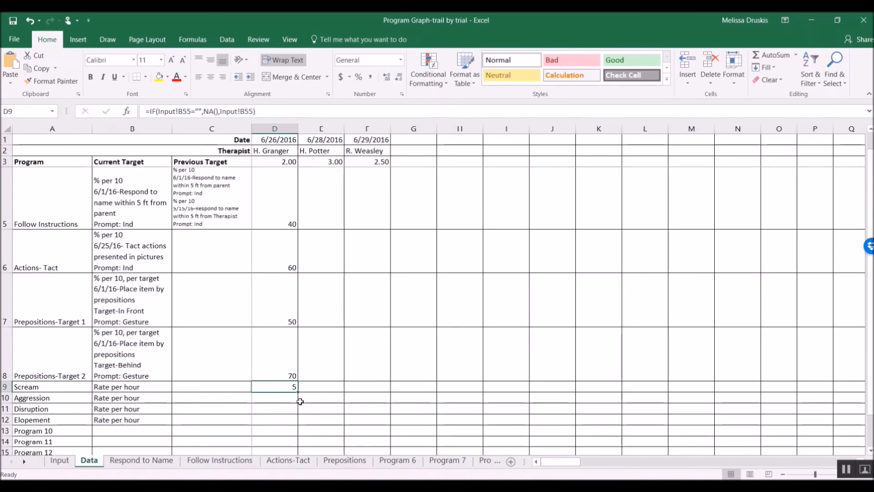
drag(299, 391, 289, 420)
click(59, 460)
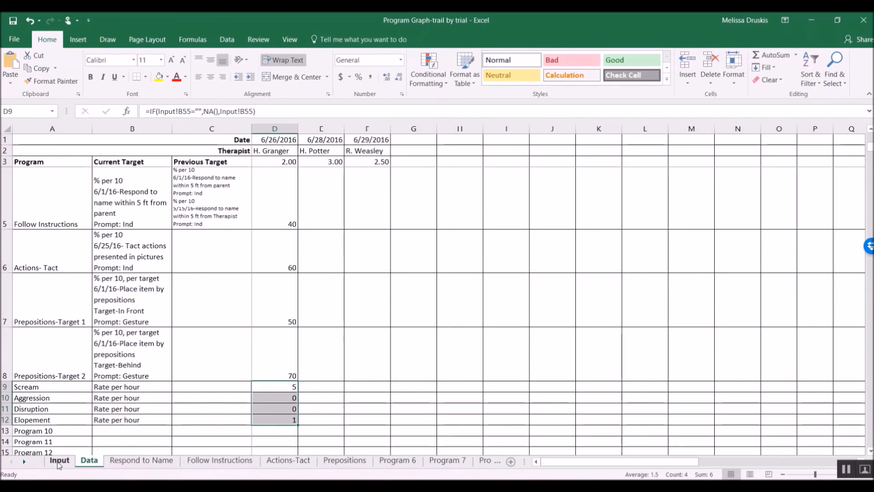
click(88, 461)
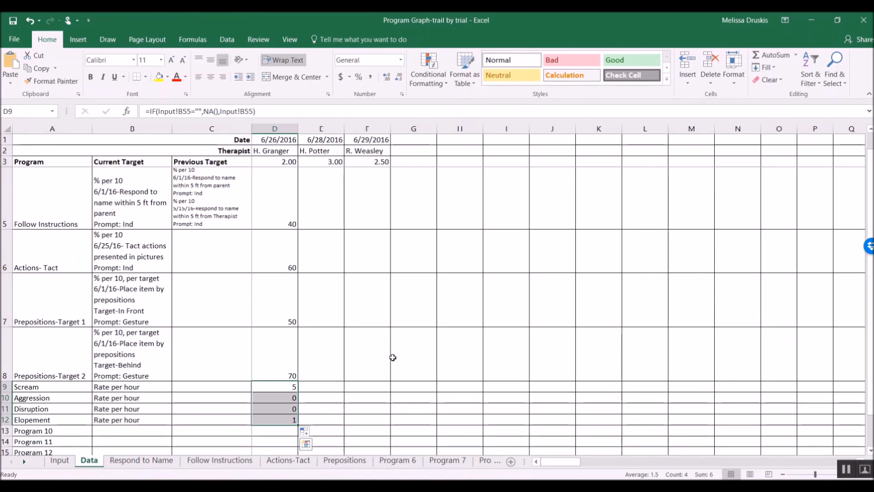
drag(298, 425, 726, 385)
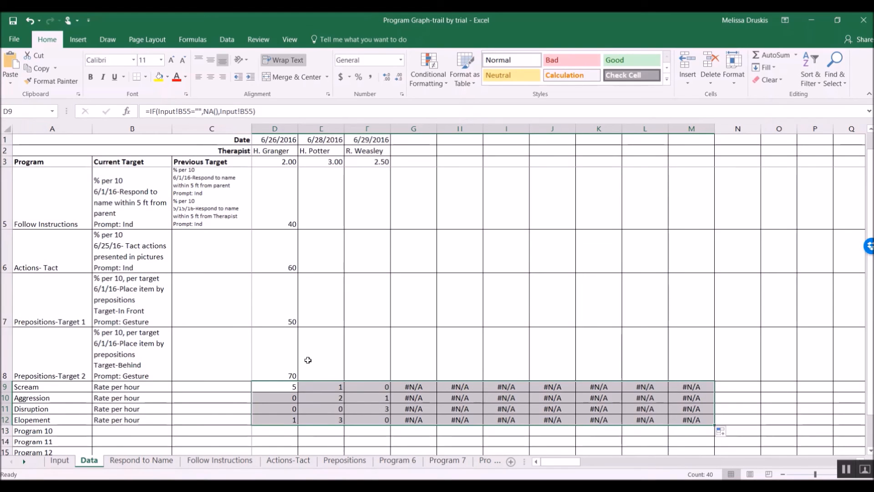
Step: Select the program formulas in D4:D8 and fill them across to column M
click(272, 364)
drag(269, 371, 281, 234)
click(278, 182)
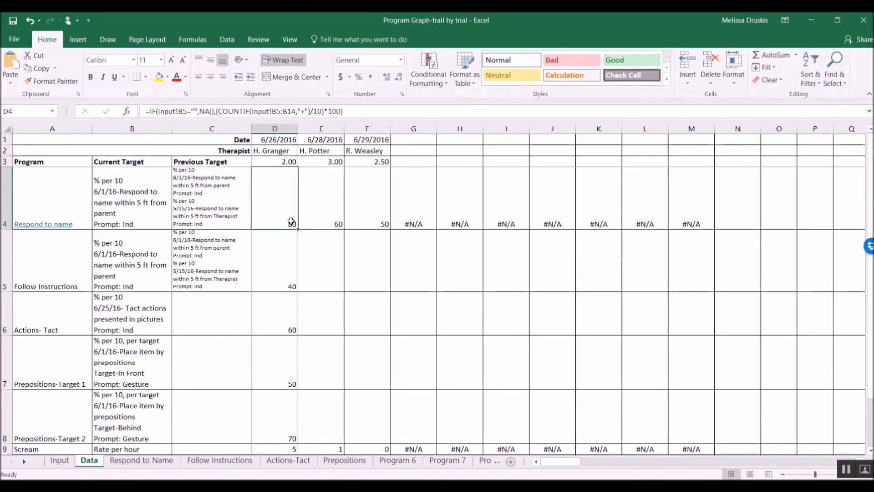
drag(282, 192, 719, 392)
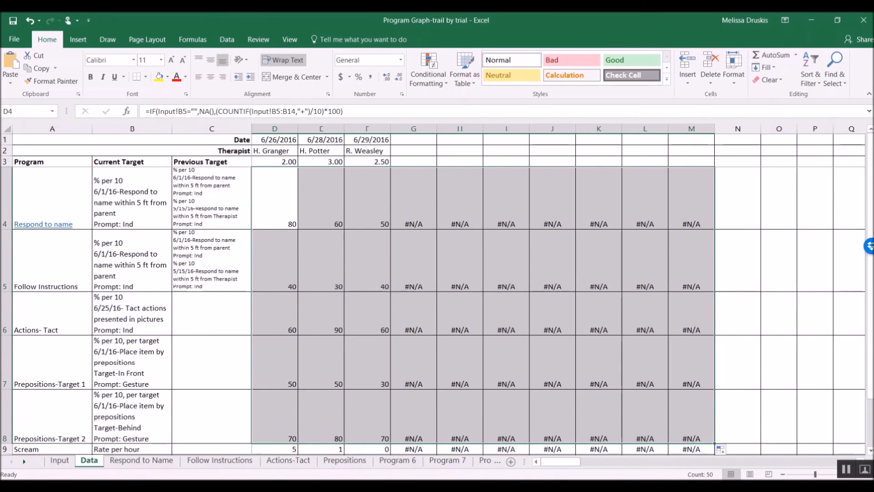
Step: Check the graphs on the Respond to Name, Follow Instructions, Actions-Tact and Prepositions sheets
click(132, 461)
click(201, 462)
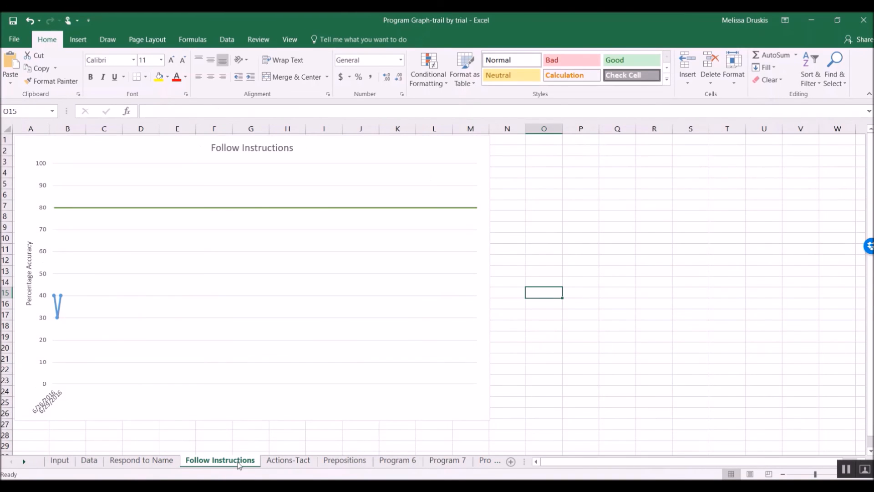
click(275, 463)
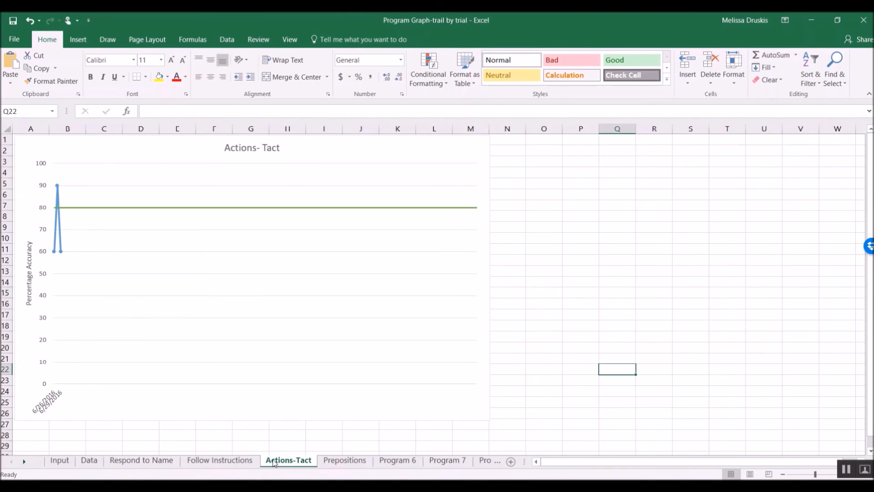
click(337, 464)
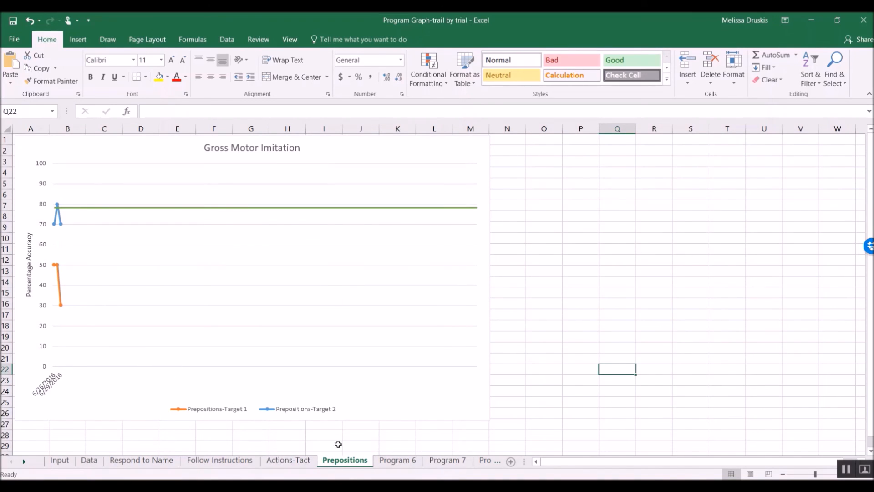
Step: Change the title of the graph on the Prepositions sheet to Prepositions
double_click(282, 151)
click(280, 149)
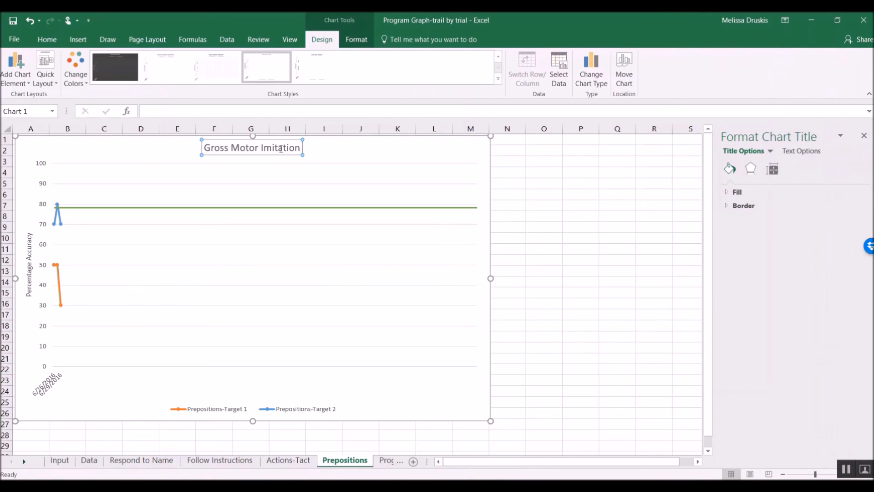
drag(301, 148, 193, 139)
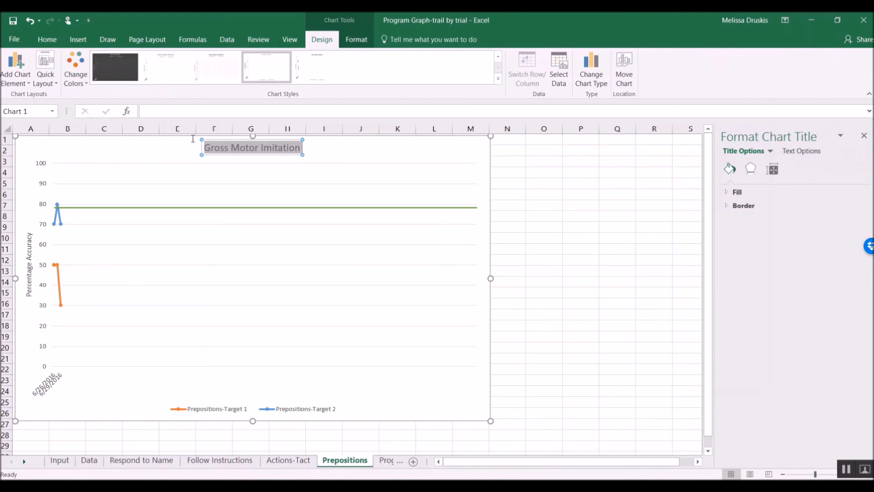
text(Prepositions)
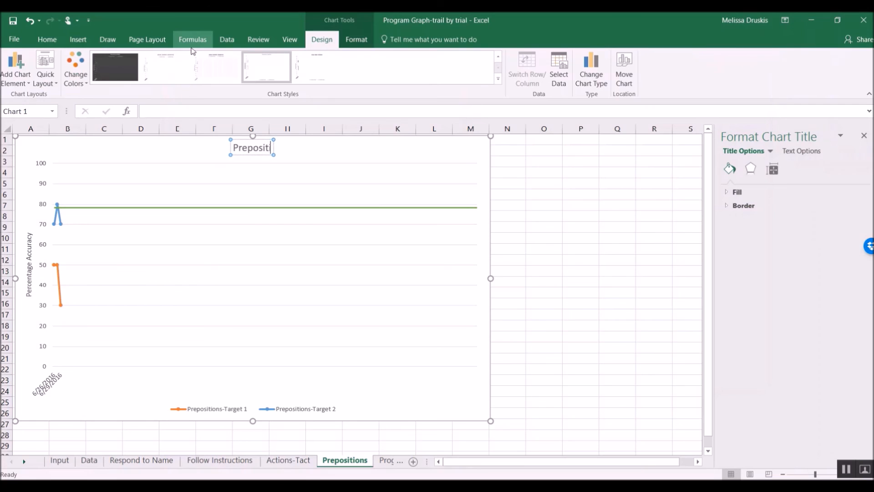
Step: Check the graphs on the Actions-Tact, Follow Instructions and Respond to Name sheets, and close the formatting pane
click(288, 460)
click(220, 460)
click(154, 463)
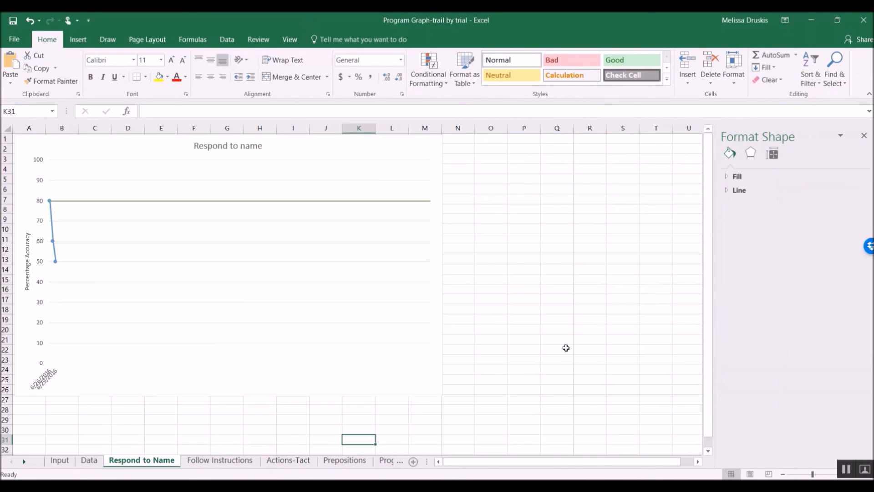
click(864, 135)
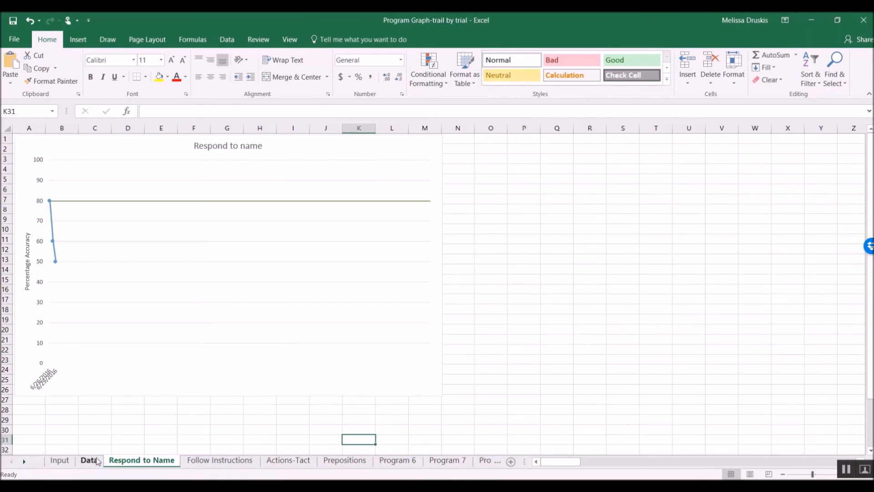
Step: Review the Respond to name row on the Data sheet, including its percentages and its previous target in C4
click(93, 460)
drag(390, 214, 391, 214)
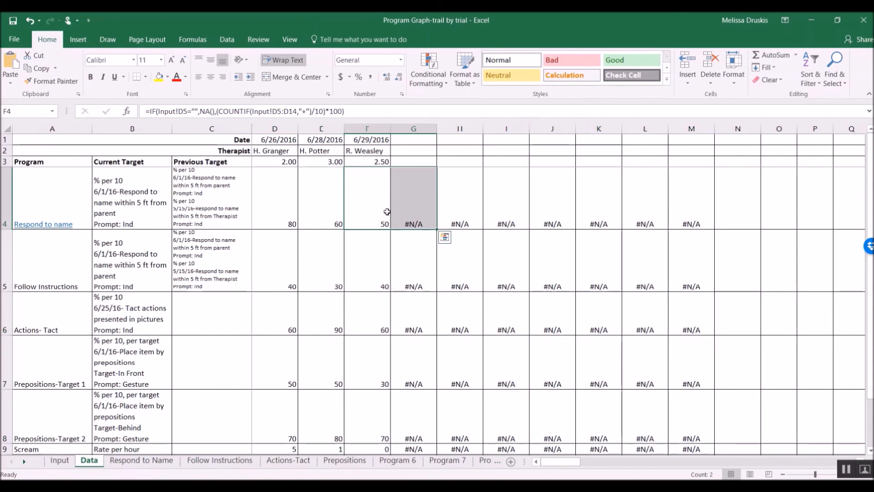
click(227, 219)
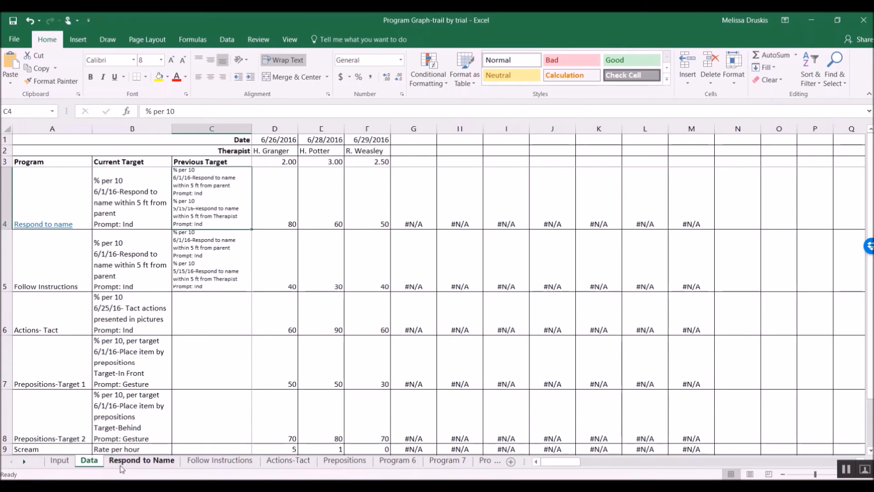
Step: Clear all entries in column D of the Input sheet and check the effect on the Data sheet
click(60, 461)
scroll(210, 361, up, 10)
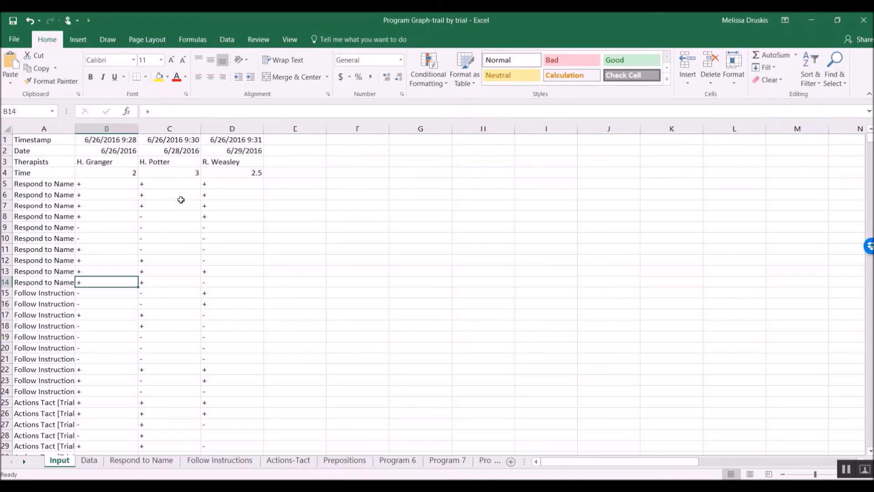
click(231, 128)
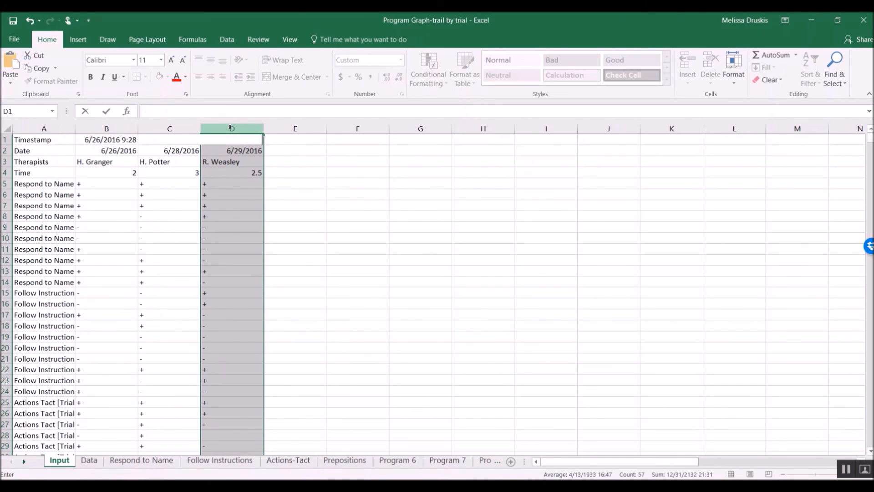
key(BackSpace)
key(Return)
click(231, 128)
key(Delete)
click(90, 461)
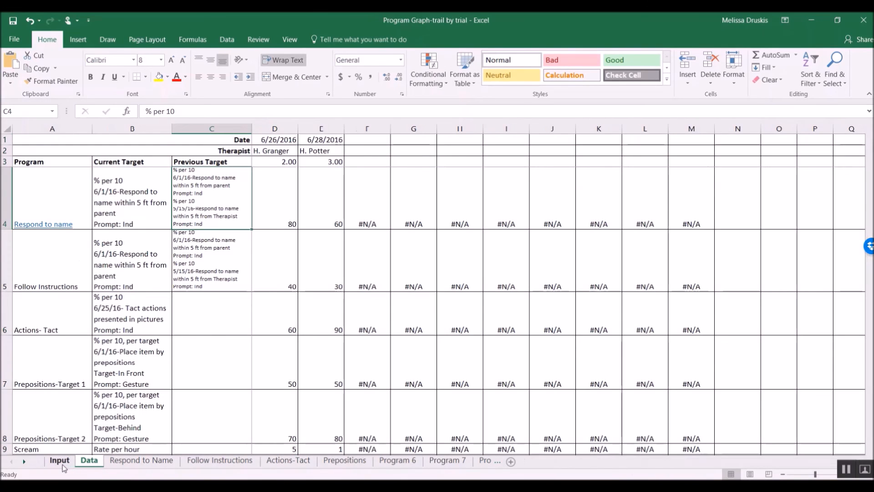
Step: Undo the clearing of column D on the Input sheet, including its timestamp, and recheck the Data sheet
click(65, 461)
key(ctrl+z)
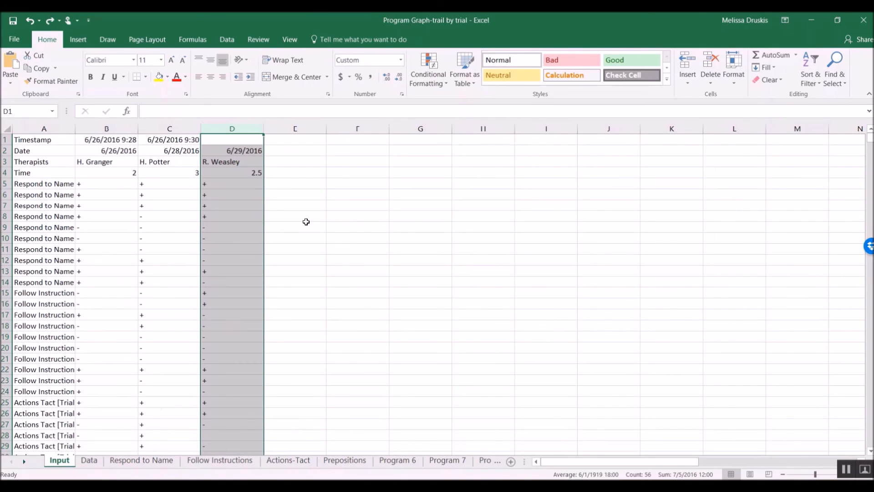
click(310, 195)
key(ctrl+z)
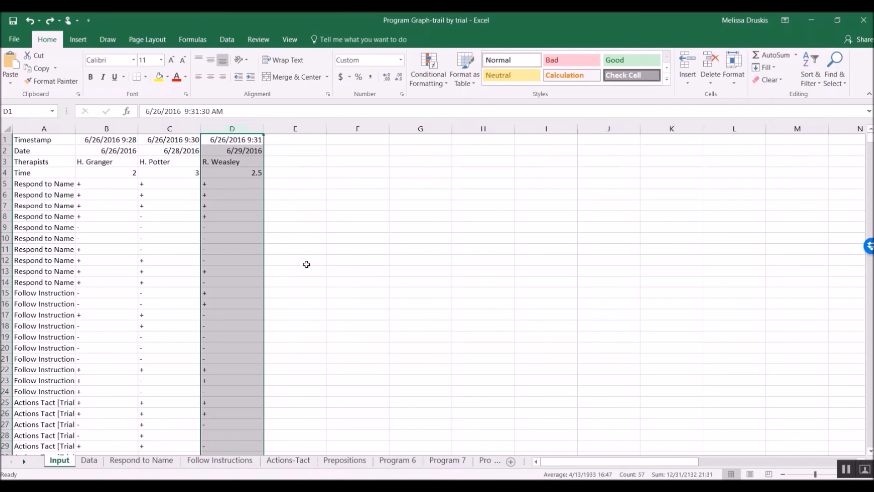
click(284, 185)
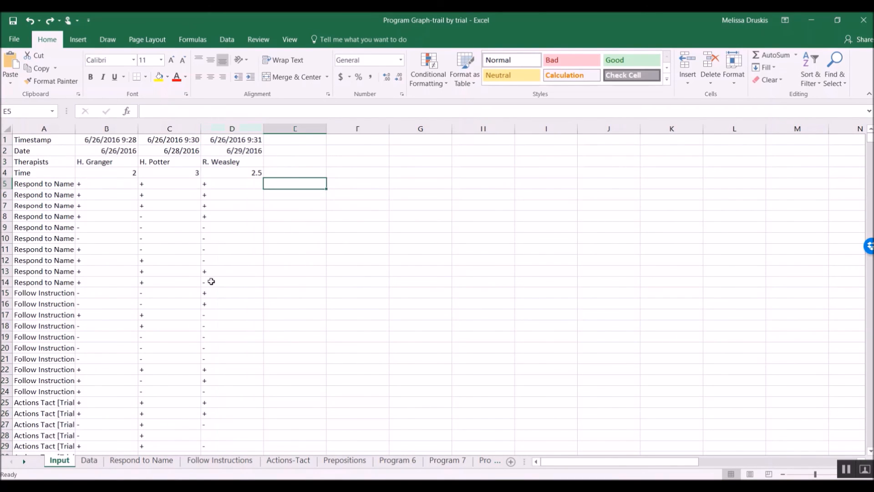
click(91, 463)
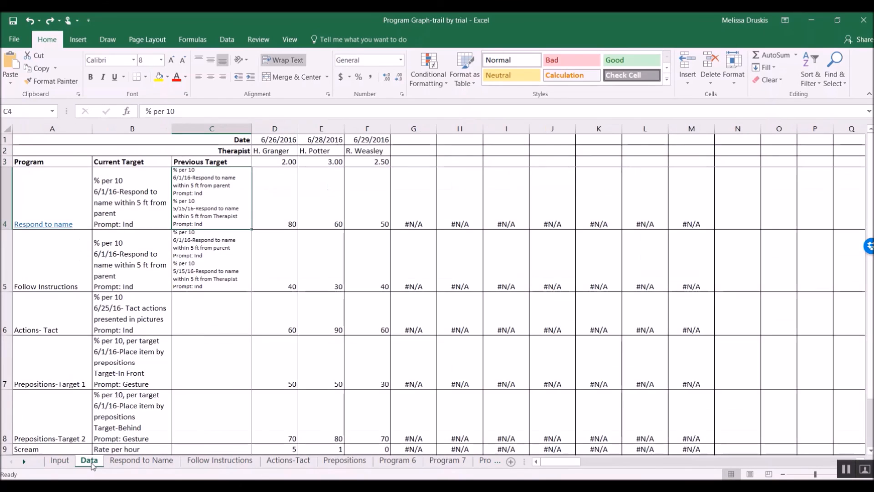